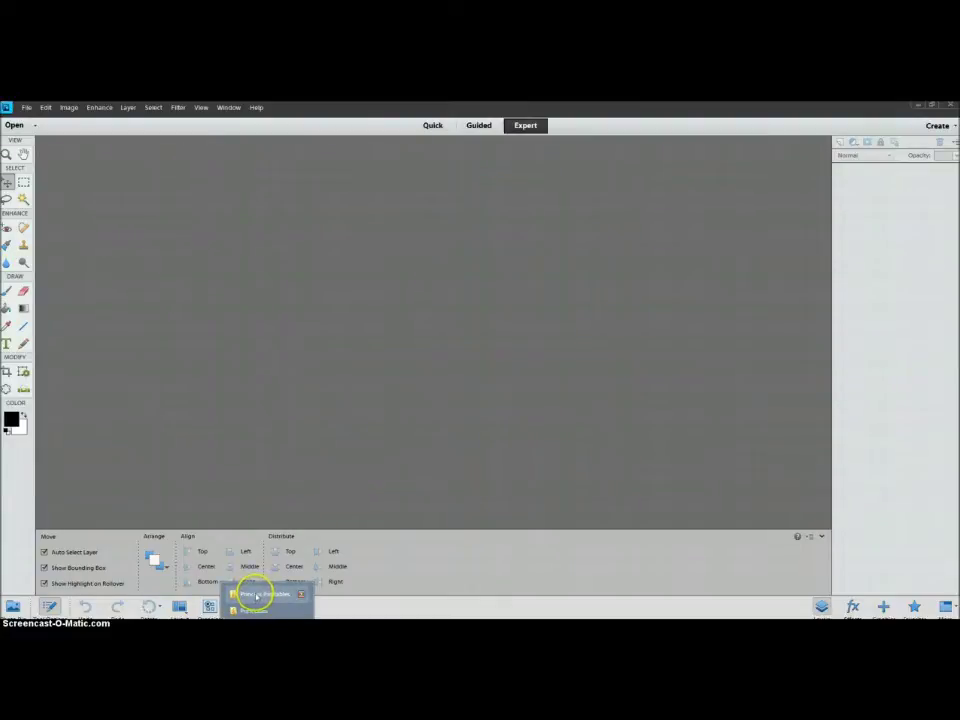
Drag the Pocahontas papercraft PDF from Explorer into Elements and select pages 1 and 2
{"action": "left_click", "coordinate": [257, 591]}
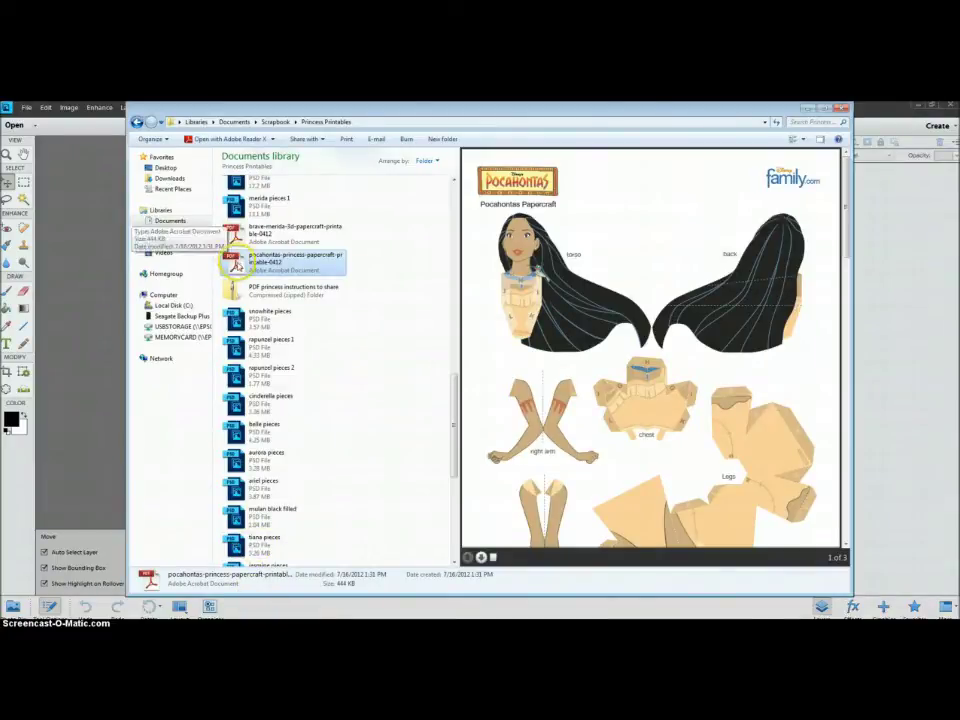
{"action": "left_click_drag", "start_coordinate": [232, 262], "coordinate": [88, 377]}
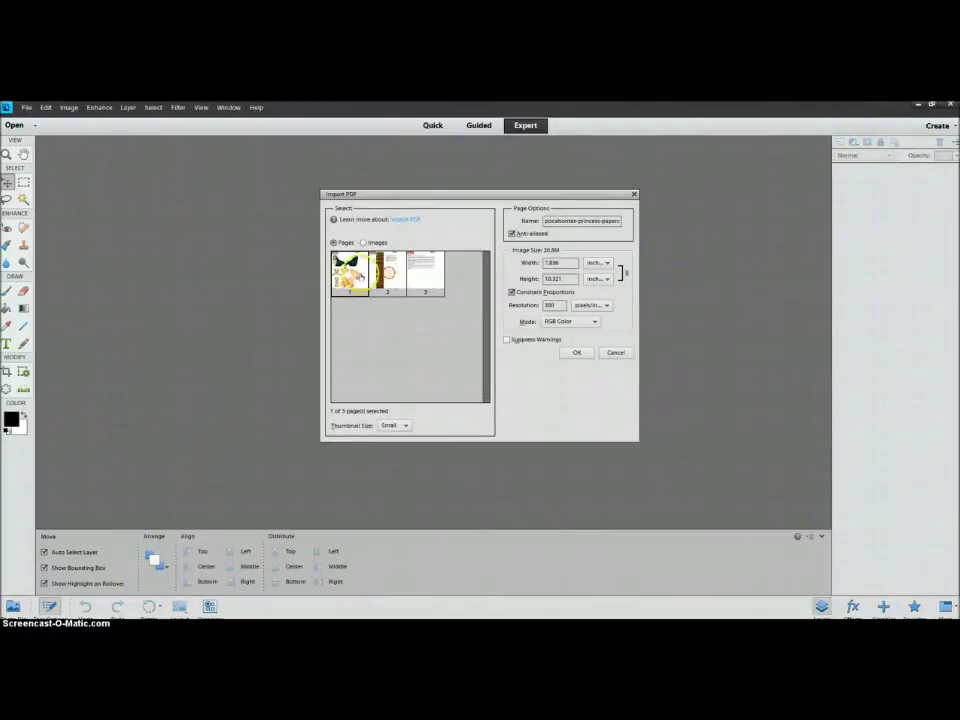
{"action": "left_click", "coordinate": [348, 272]}
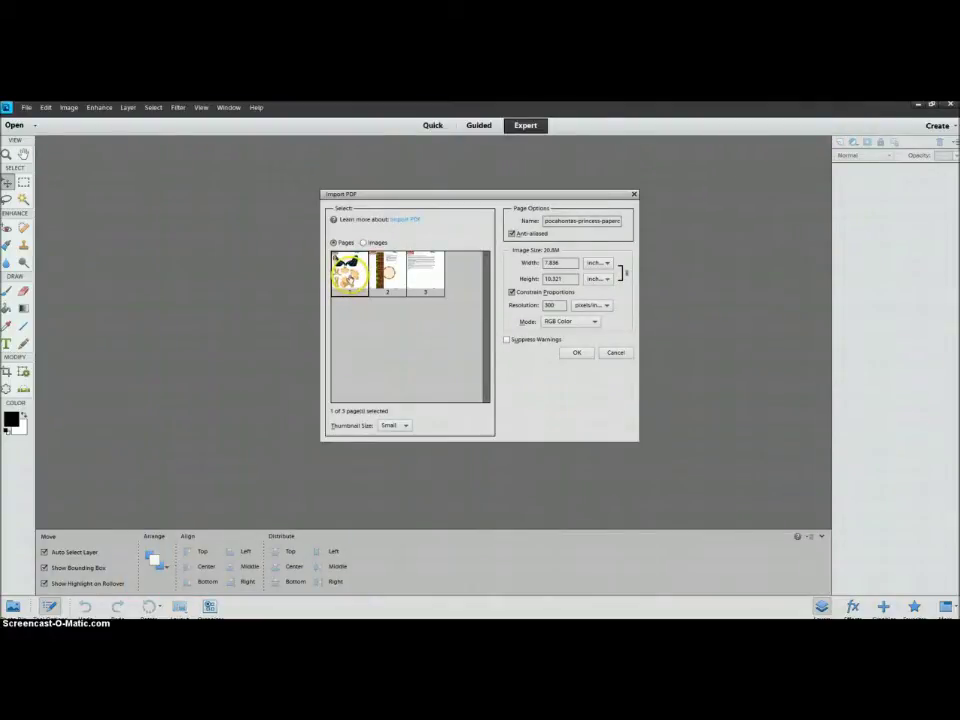
{"action": "left_click", "coordinate": [390, 276]}
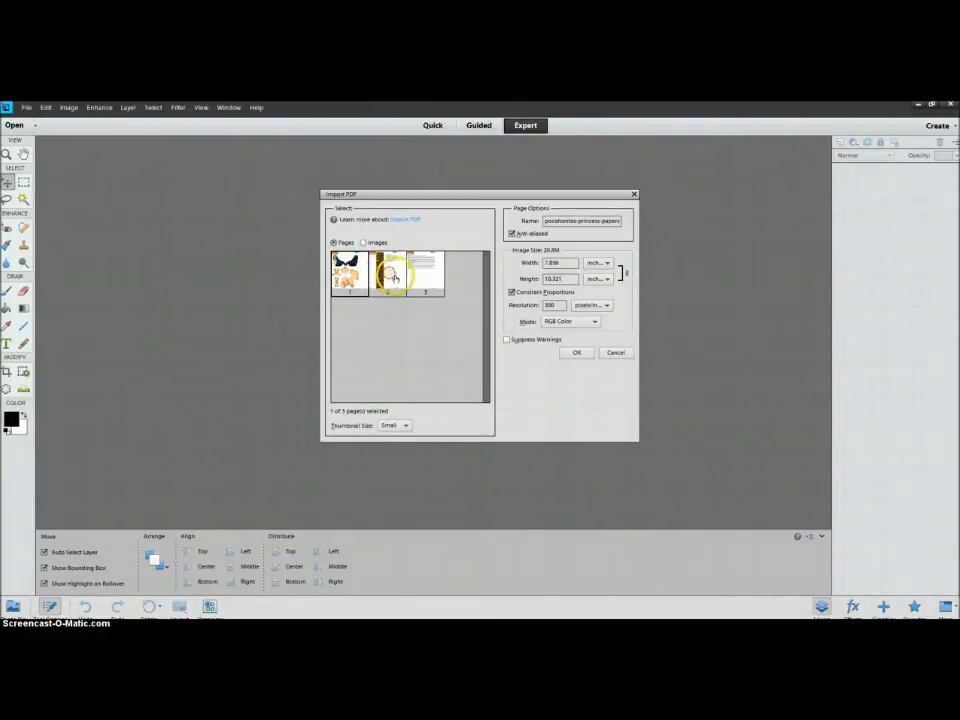
{"action": "left_click", "coordinate": [391, 280], "text": "ctrl"}
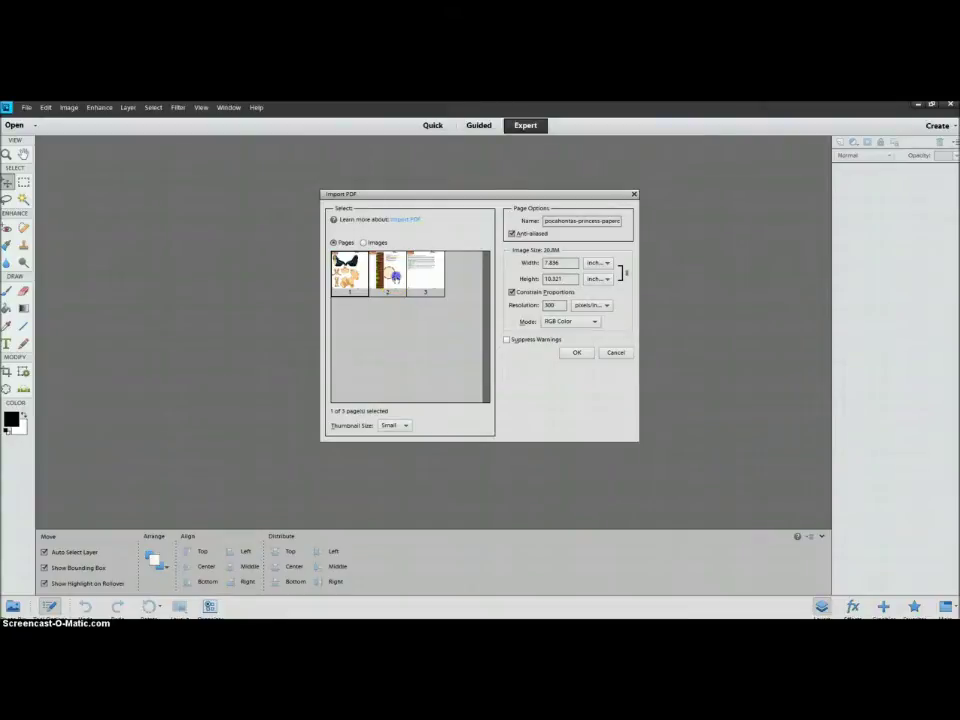
Open both PDF pages and start a Save As of the figure page in PNG format
{"action": "left_click", "coordinate": [574, 354]}
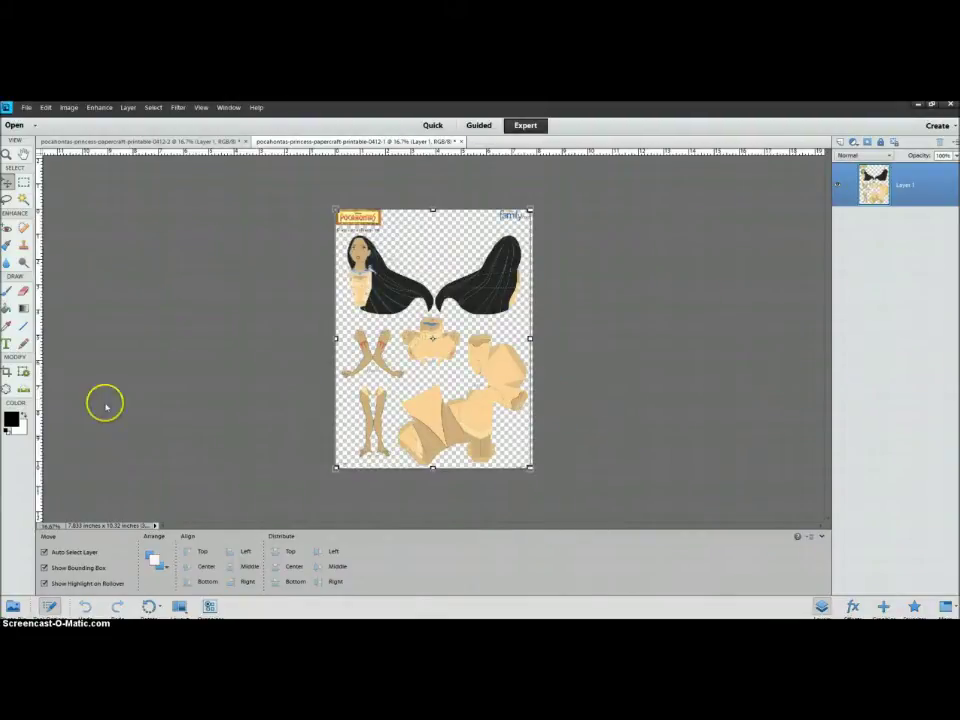
{"action": "left_click", "coordinate": [12, 606]}
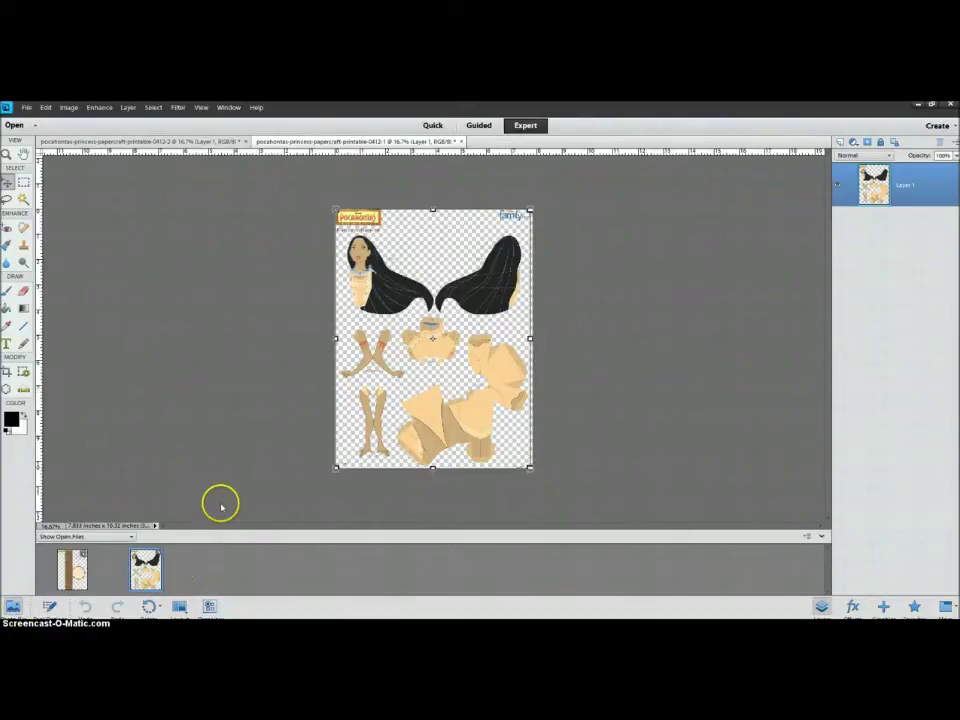
{"action": "left_click", "coordinate": [27, 107]}
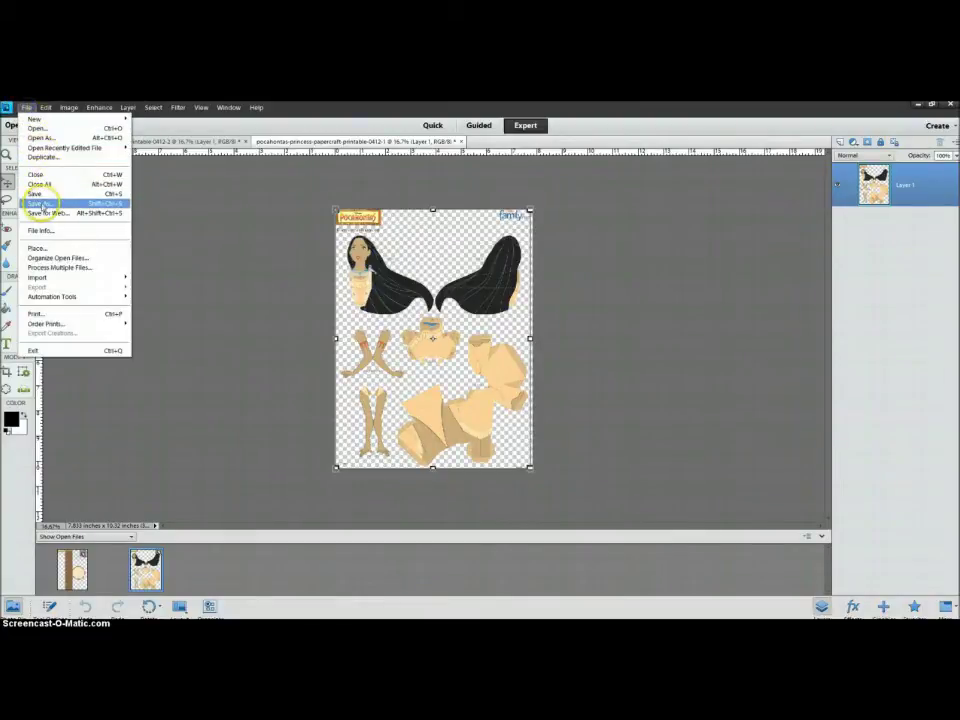
{"action": "left_click", "coordinate": [43, 204]}
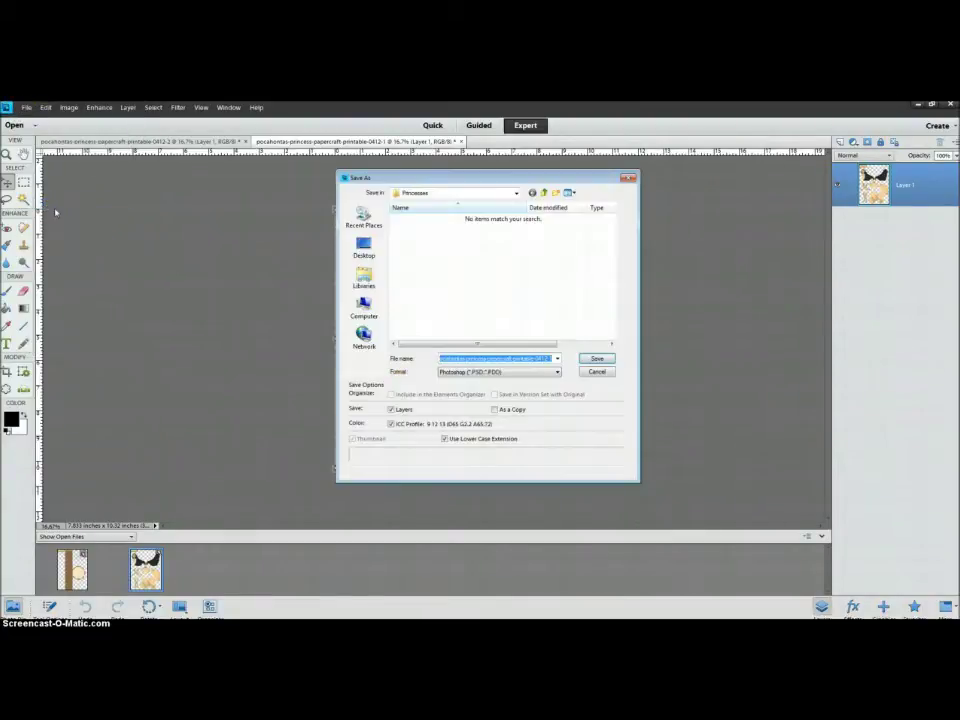
{"action": "left_click", "coordinate": [452, 372]}
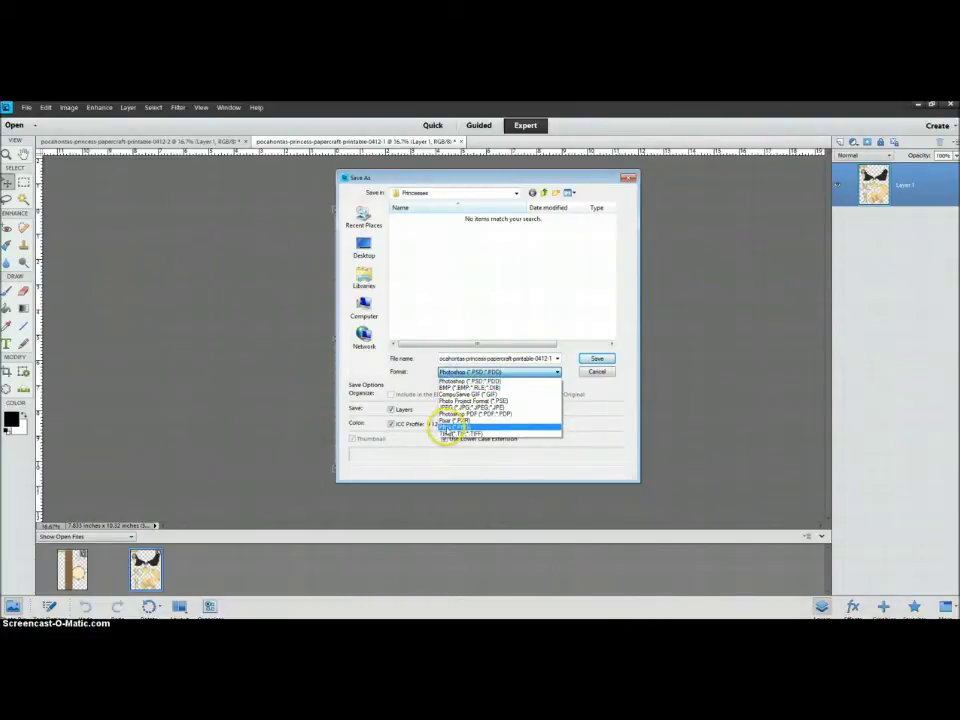
{"action": "left_click", "coordinate": [451, 427]}
Name the PNG 'pocahontas 1' and save it, replacing the existing file
{"action": "left_click", "coordinate": [494, 360]}
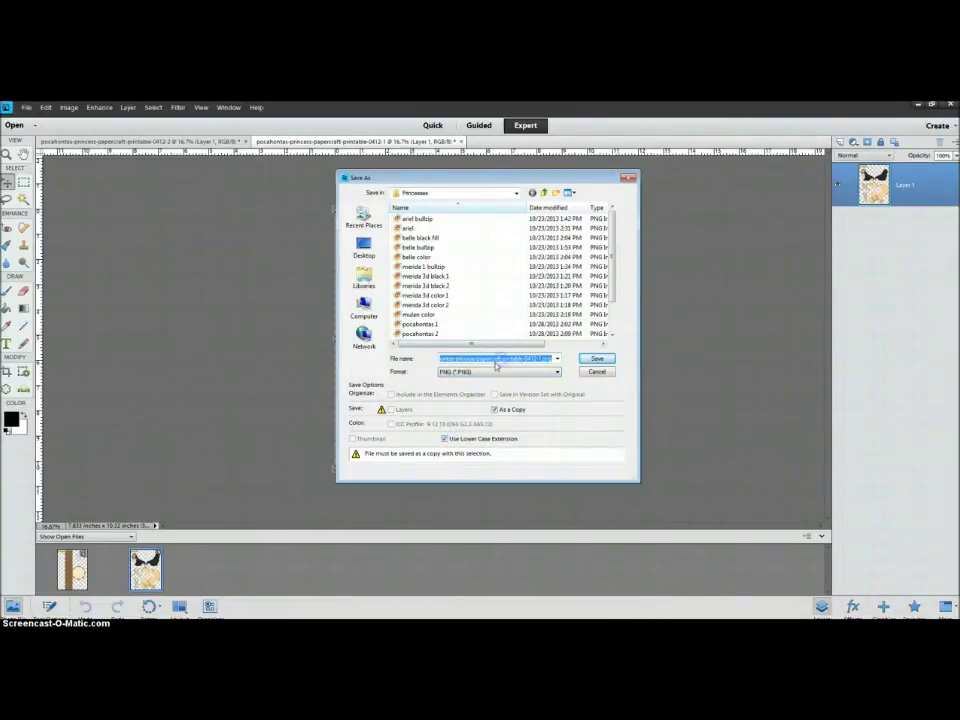
{"action": "type", "text": "poc"}
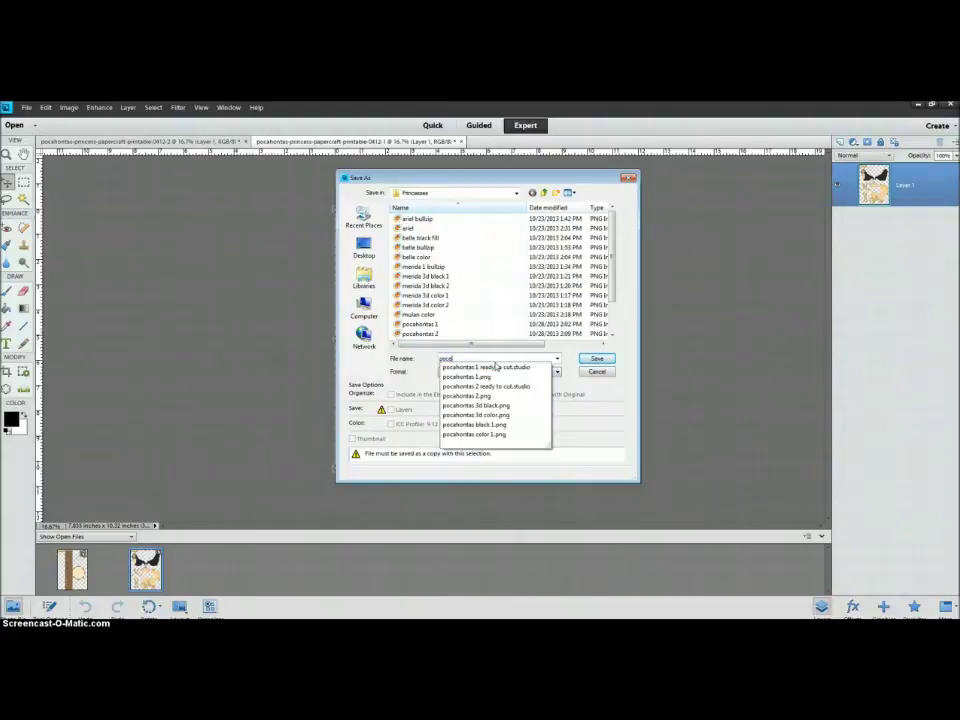
{"action": "type", "text": "ahontas 1"}
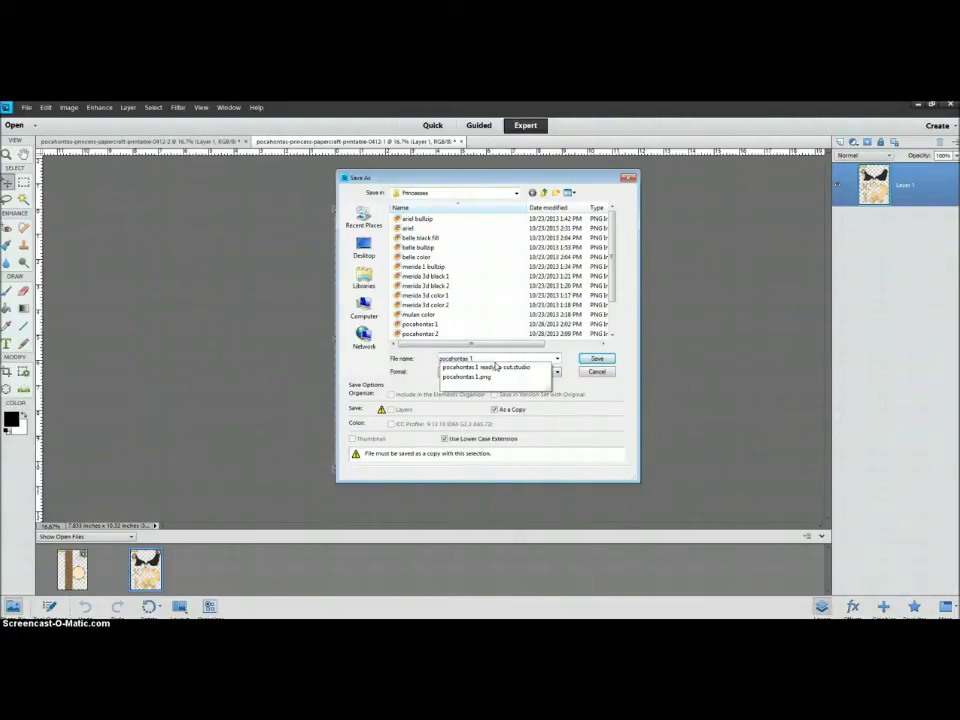
{"action": "left_click", "coordinate": [596, 359]}
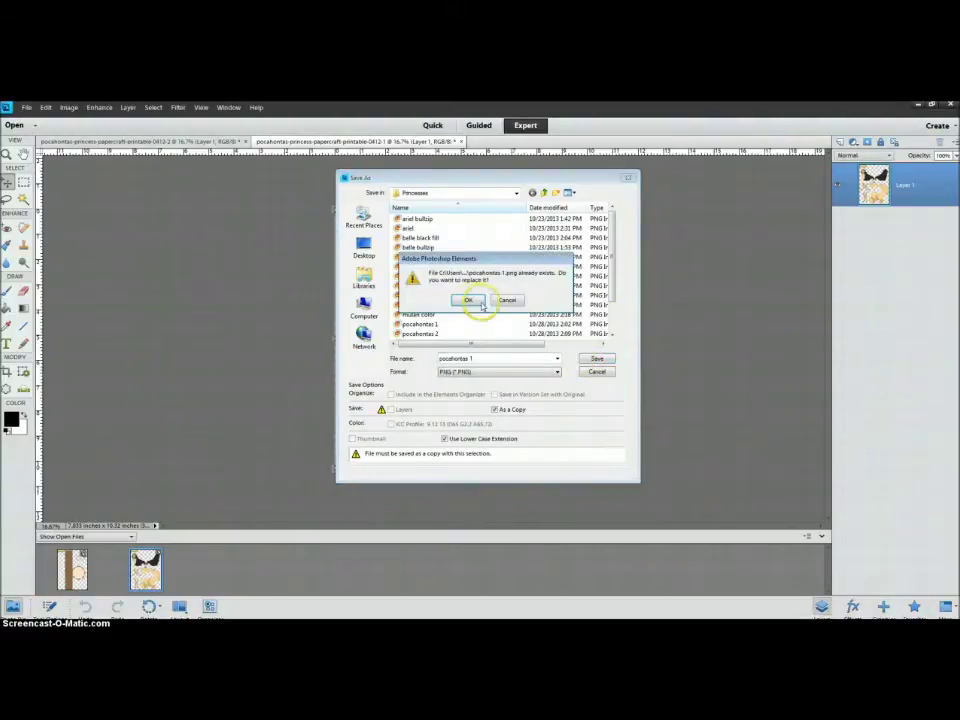
{"action": "left_click", "coordinate": [480, 303]}
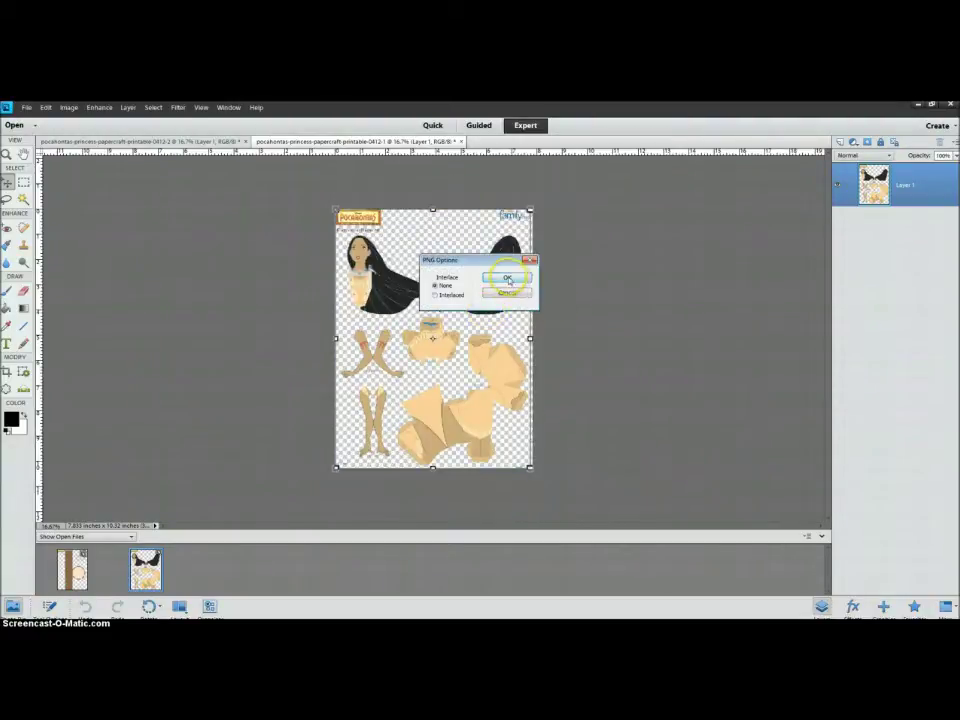
{"action": "left_click", "coordinate": [521, 279]}
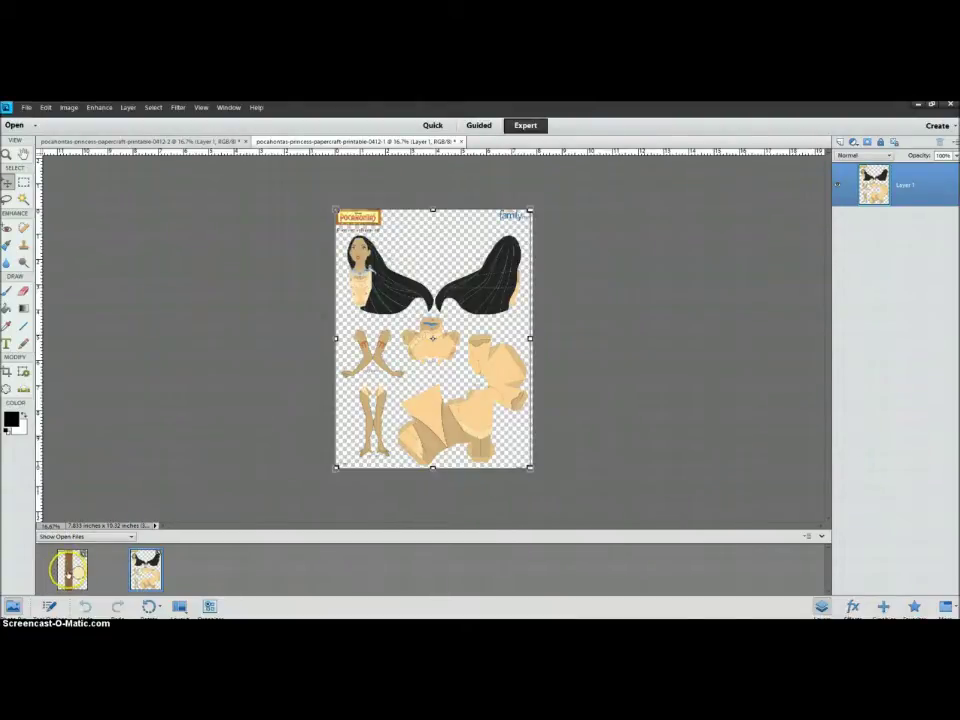
Save the tree-trunk and octagon page as PNG 'pocahontas 2', overwriting the existing file
{"action": "left_click", "coordinate": [72, 574]}
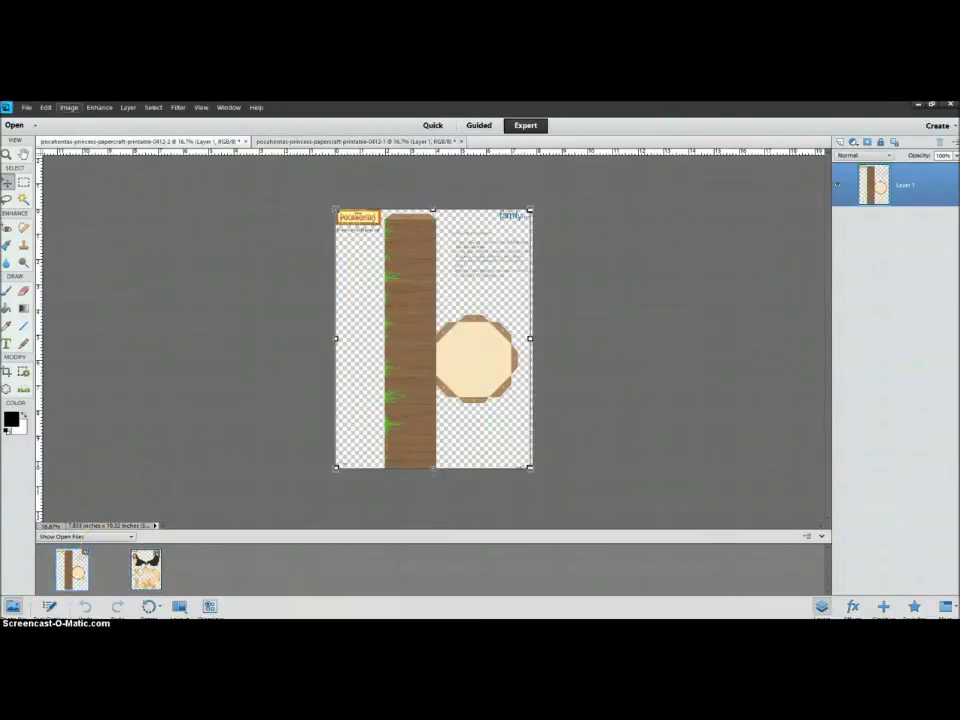
{"action": "left_click", "coordinate": [26, 107]}
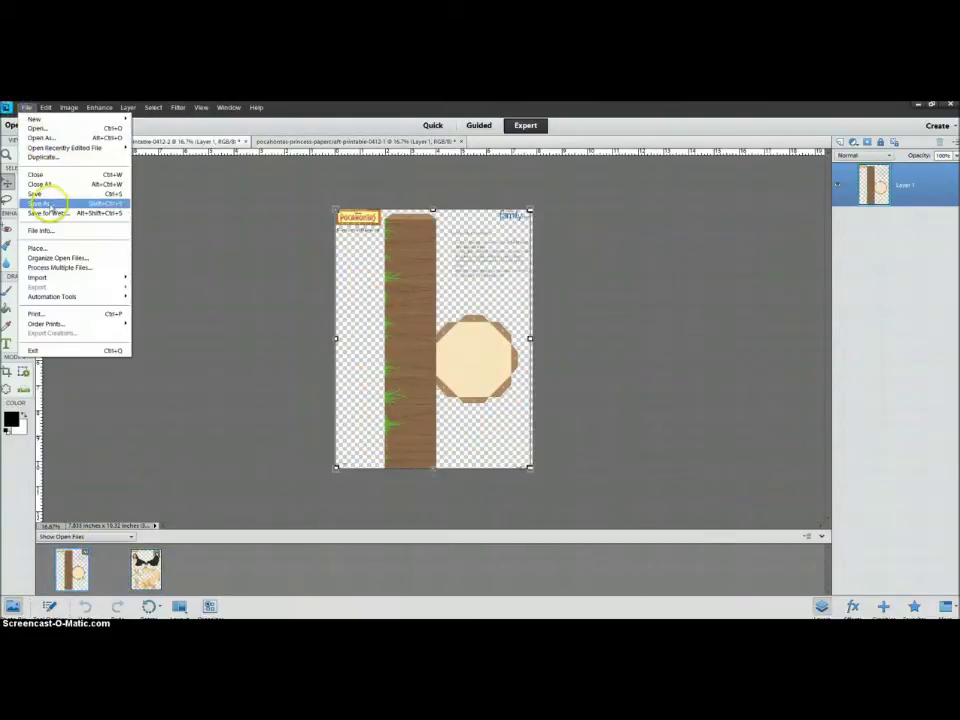
{"action": "left_click", "coordinate": [45, 204]}
{"action": "left_click", "coordinate": [477, 371]}
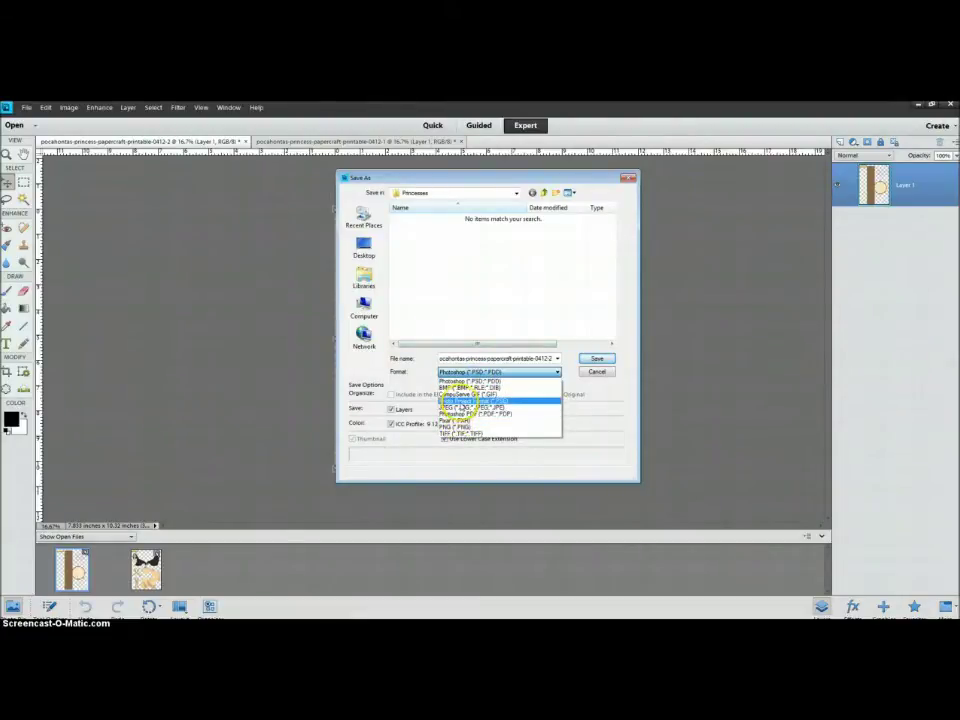
{"action": "left_click", "coordinate": [452, 426]}
{"action": "double_click", "coordinate": [492, 359]}
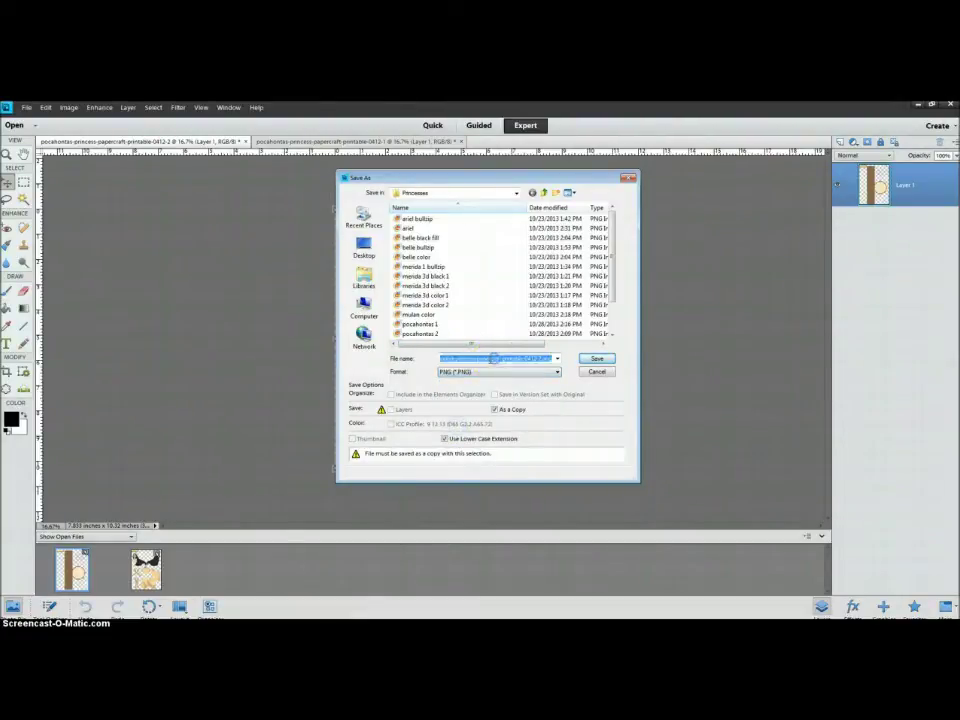
{"action": "type", "text": "pocah"}
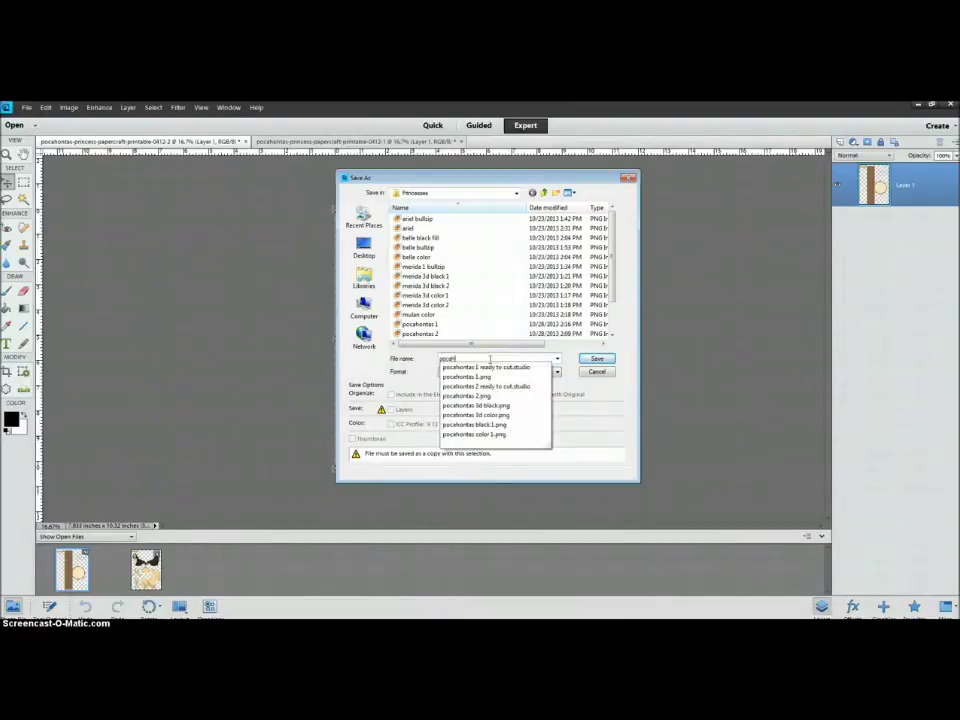
{"action": "type", "text": "ontas 2"}
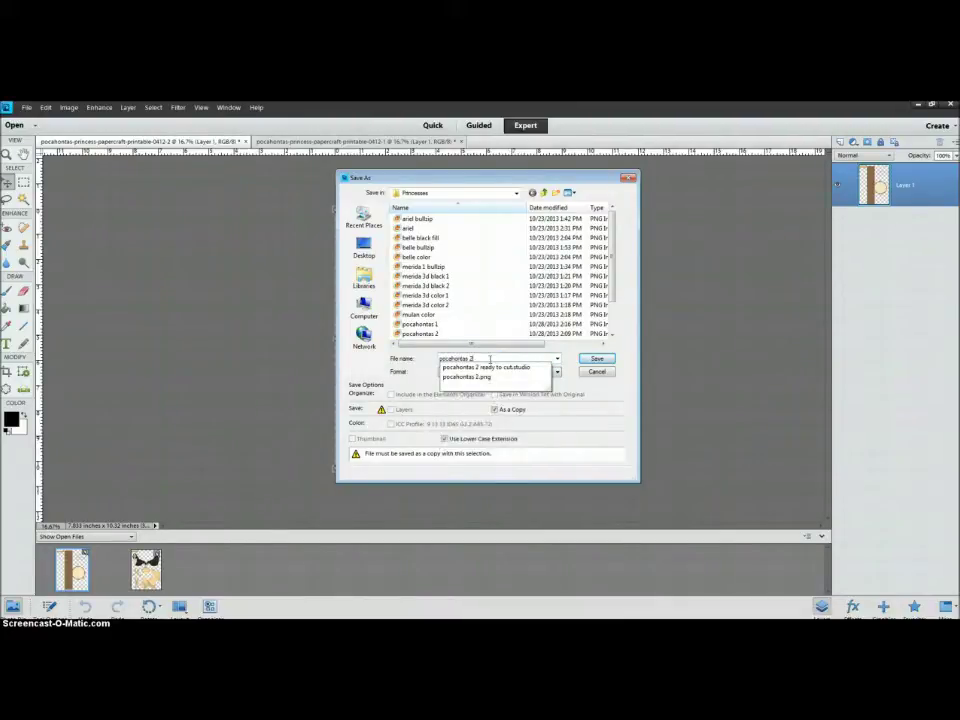
{"action": "key", "text": "Return"}
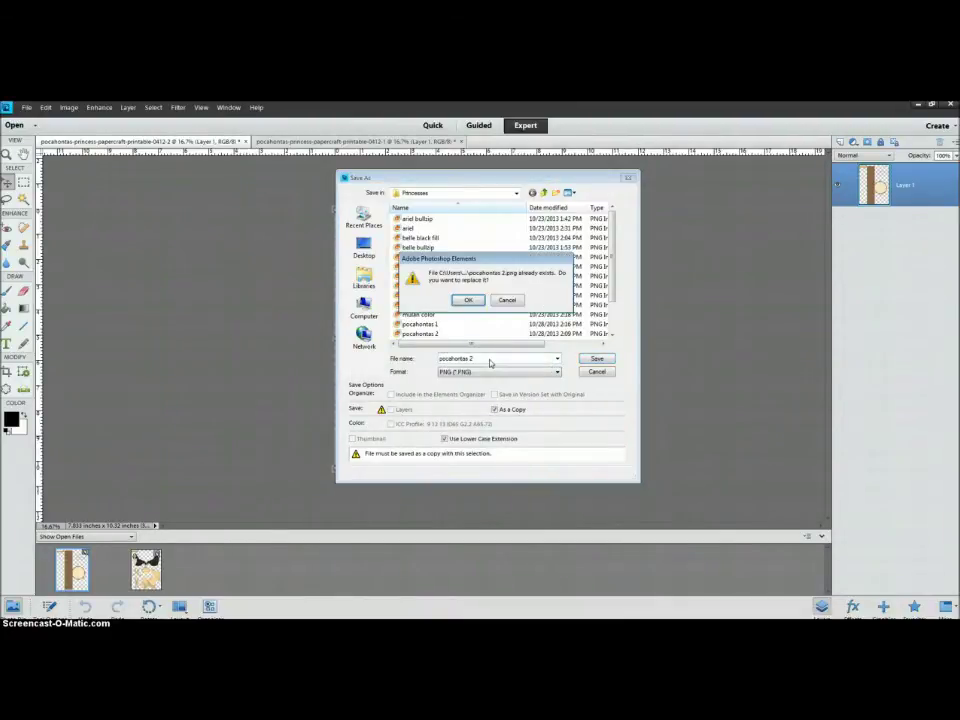
{"action": "left_click", "coordinate": [467, 300]}
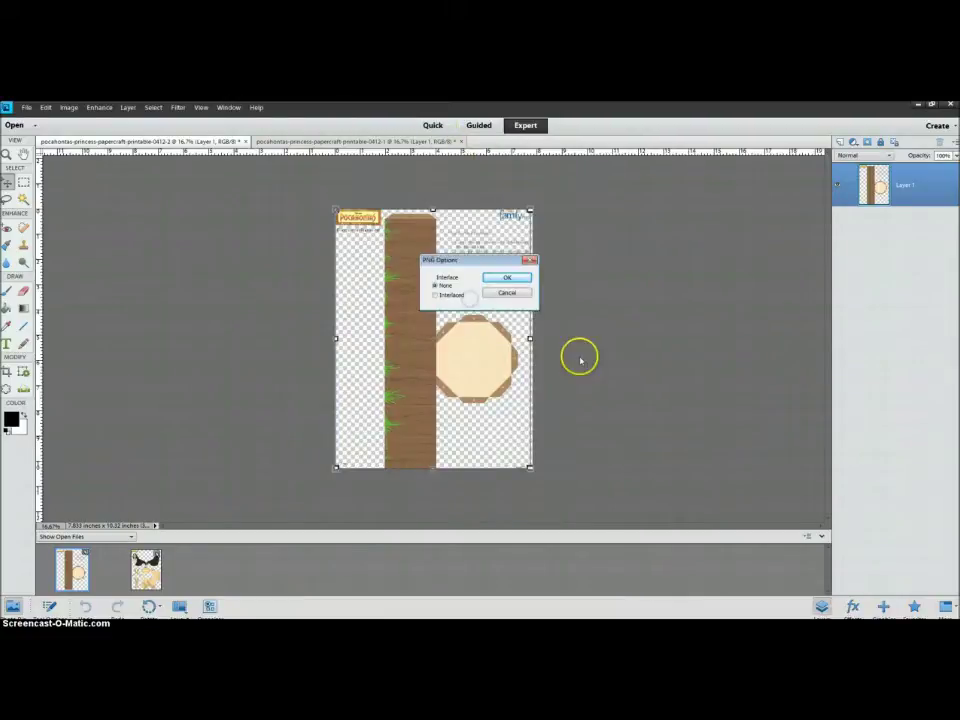
{"action": "left_click", "coordinate": [525, 279]}
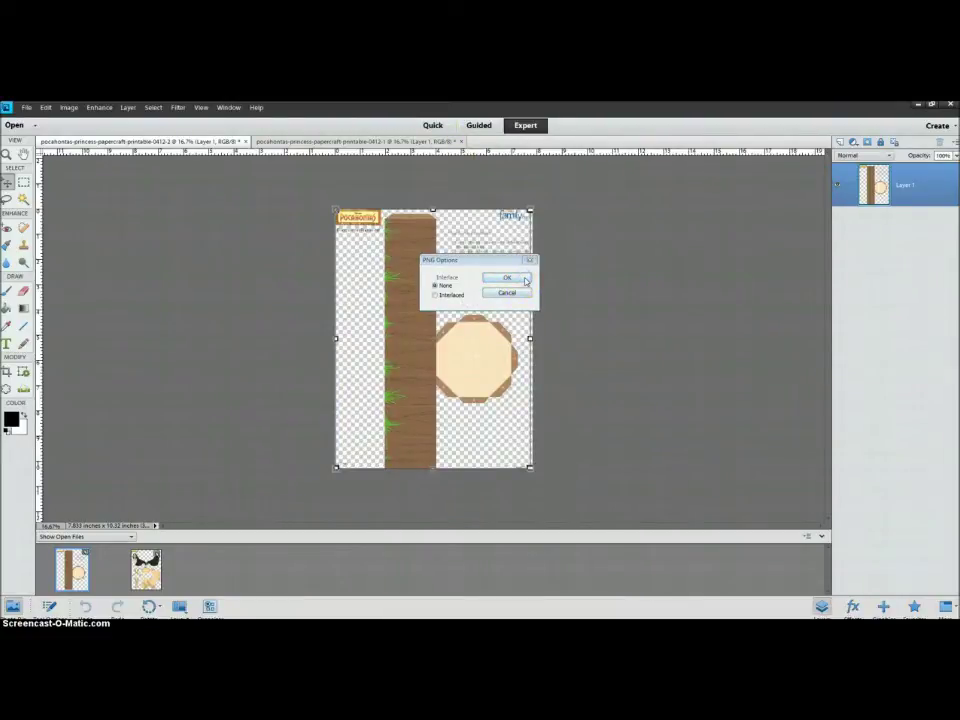
{"action": "left_click", "coordinate": [522, 280]}
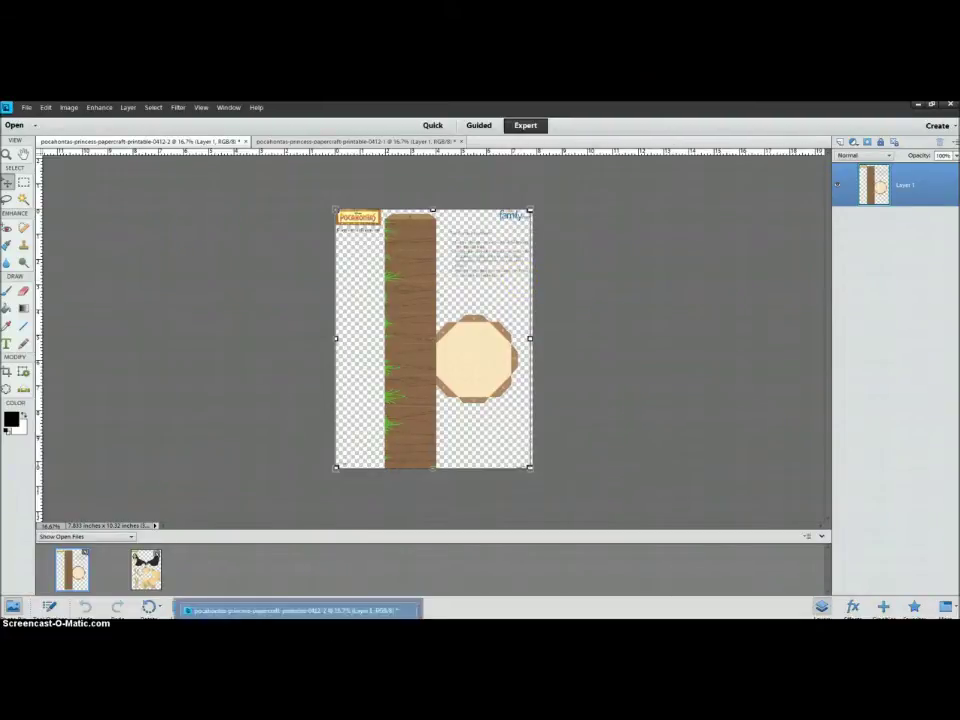
Switch to Silhouette Studio and start a new Untitled document
{"action": "key", "text": "alt+Tab"}
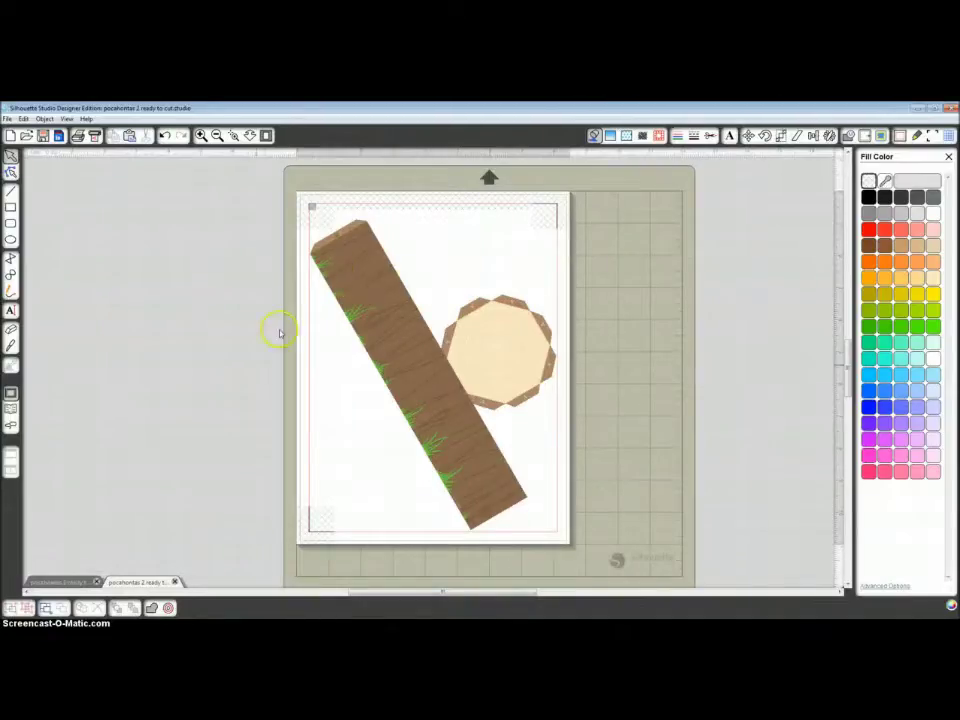
{"action": "left_click", "coordinate": [10, 135]}
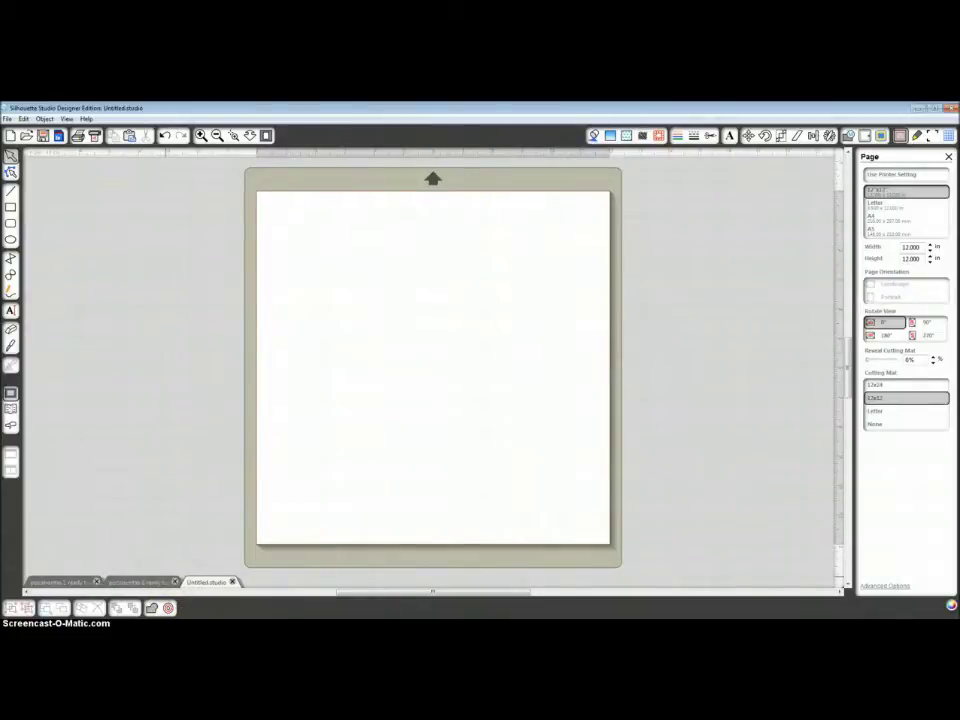
{"action": "left_click", "coordinate": [236, 607]}
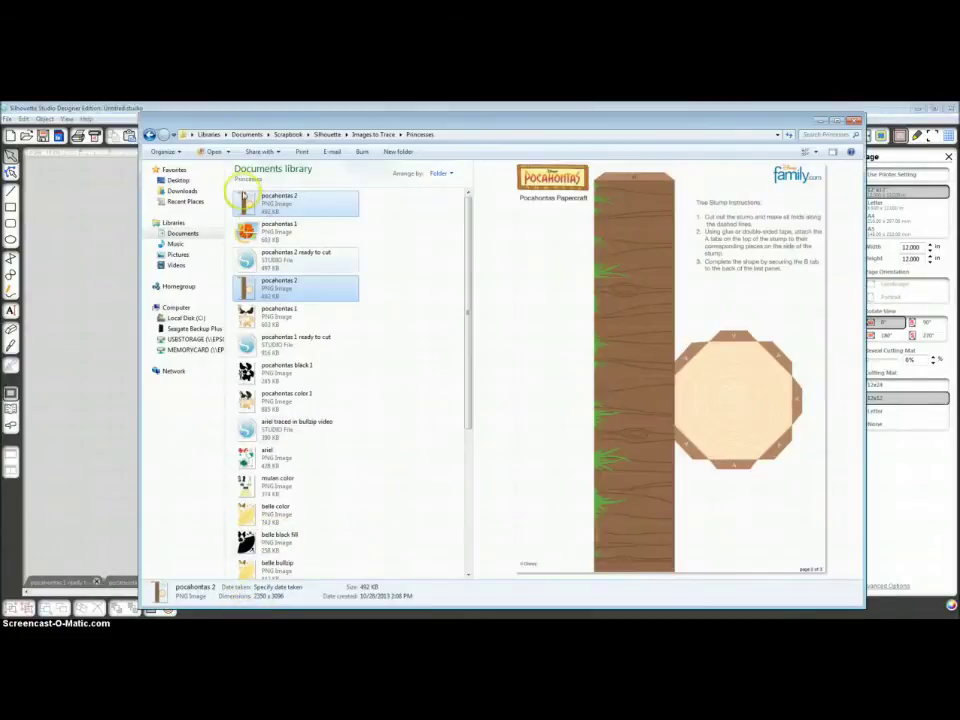
Go to Images to Trace > Princesses and drag pocahontas 1 into Silhouette Studio
{"action": "left_click", "coordinate": [381, 231]}
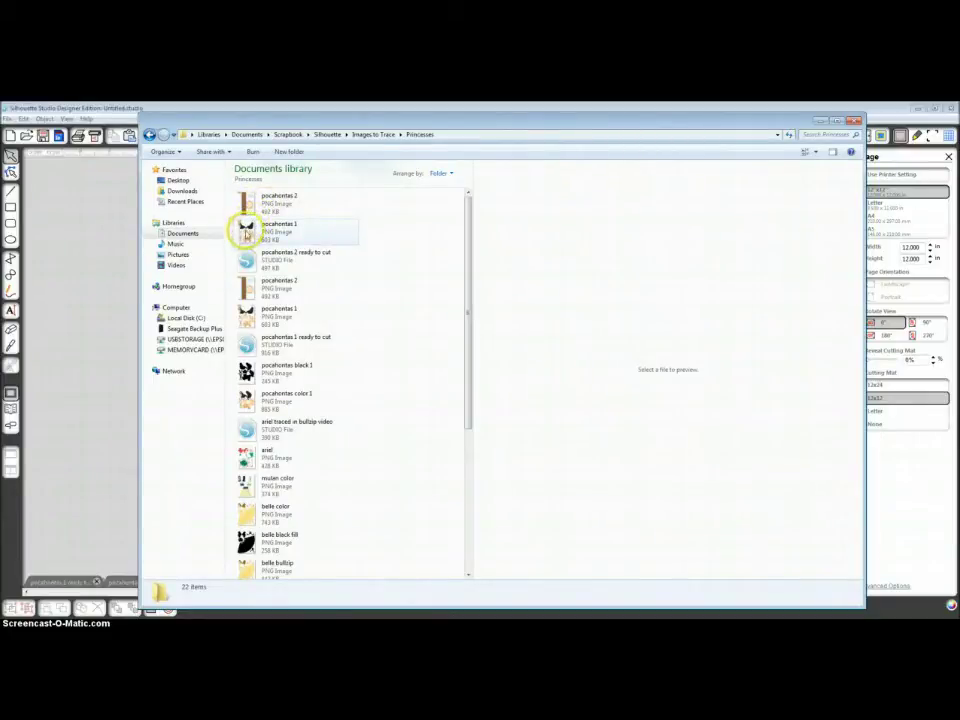
{"action": "left_click", "coordinate": [381, 136]}
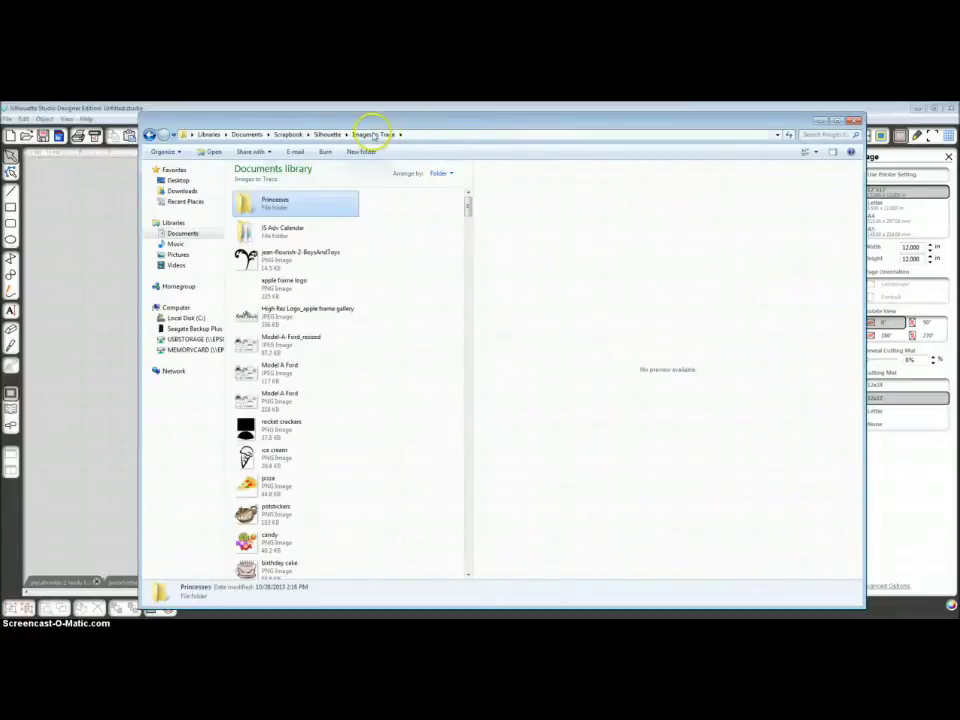
{"action": "double_click", "coordinate": [243, 204]}
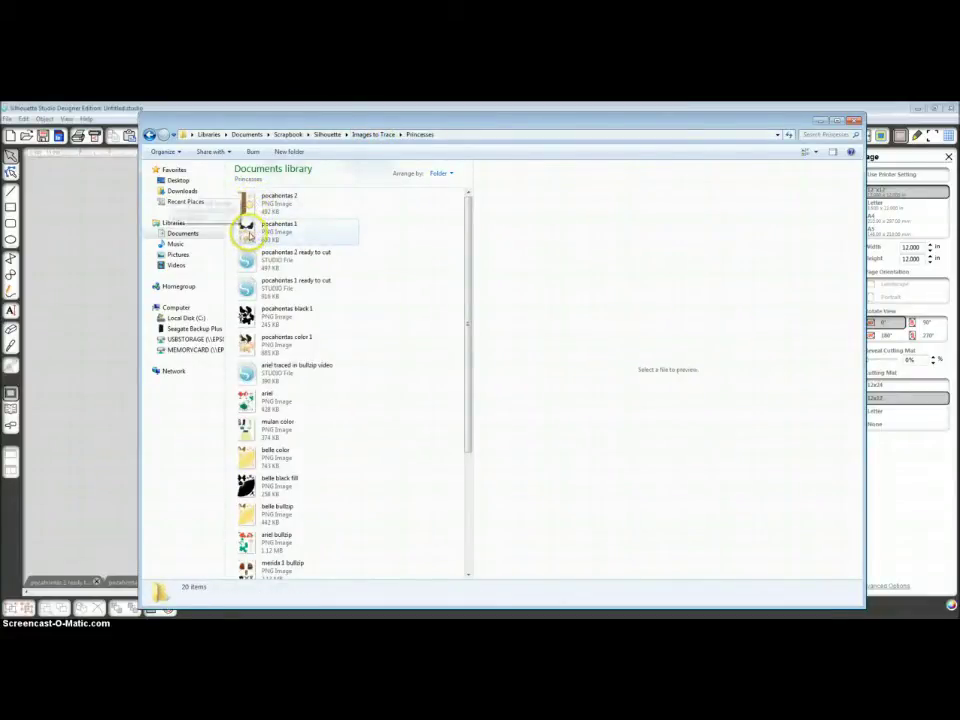
{"action": "left_click", "coordinate": [246, 231]}
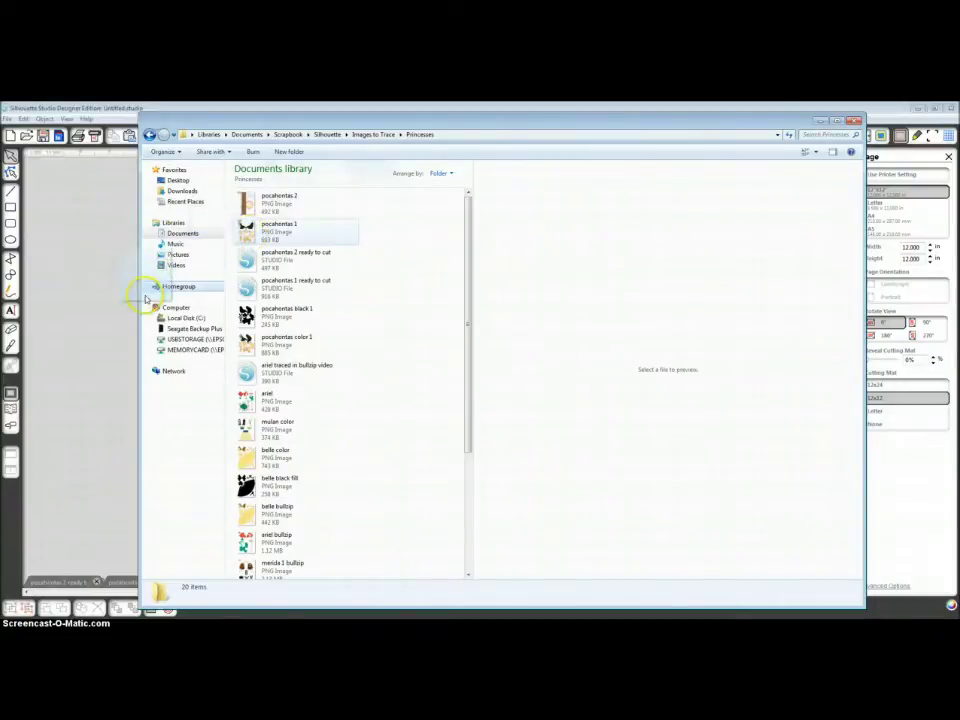
{"action": "left_click_drag", "start_coordinate": [130, 308], "coordinate": [150, 285]}
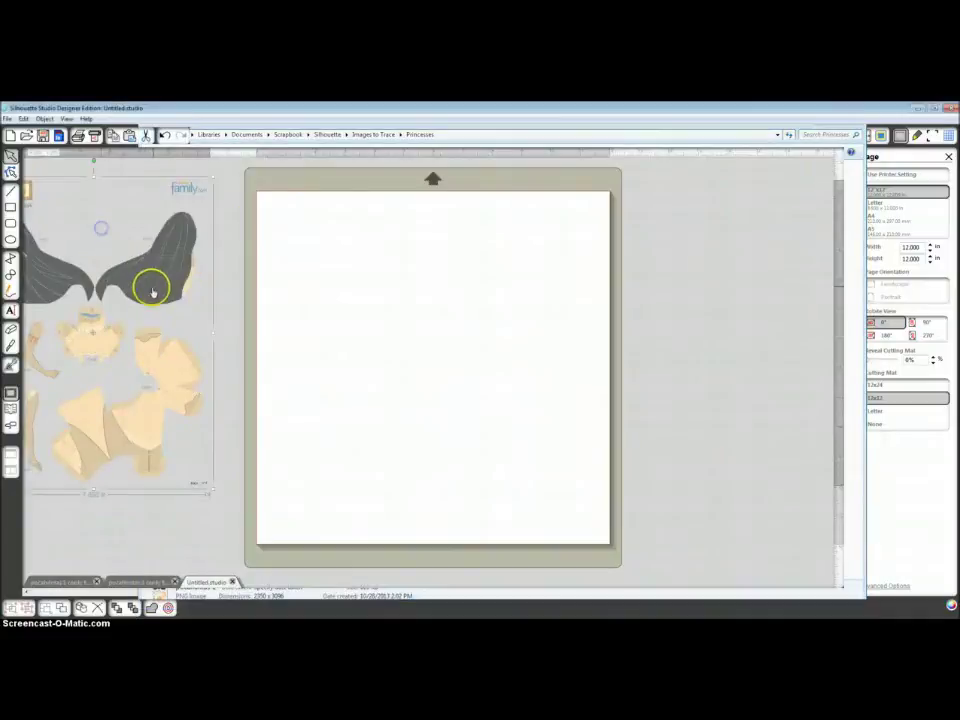
Drop pocahontas 1 on the mat and set the page to Letter, 8.5 x 11 in portrait
{"action": "left_click_drag", "start_coordinate": [233, 298], "coordinate": [508, 306]}
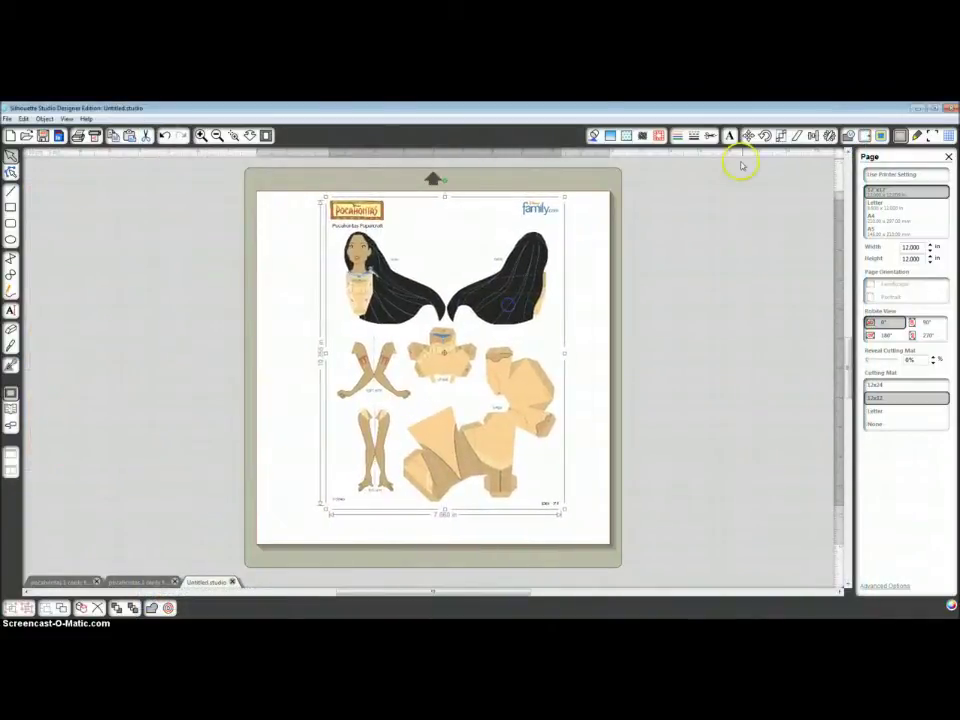
{"action": "left_click", "coordinate": [931, 135]}
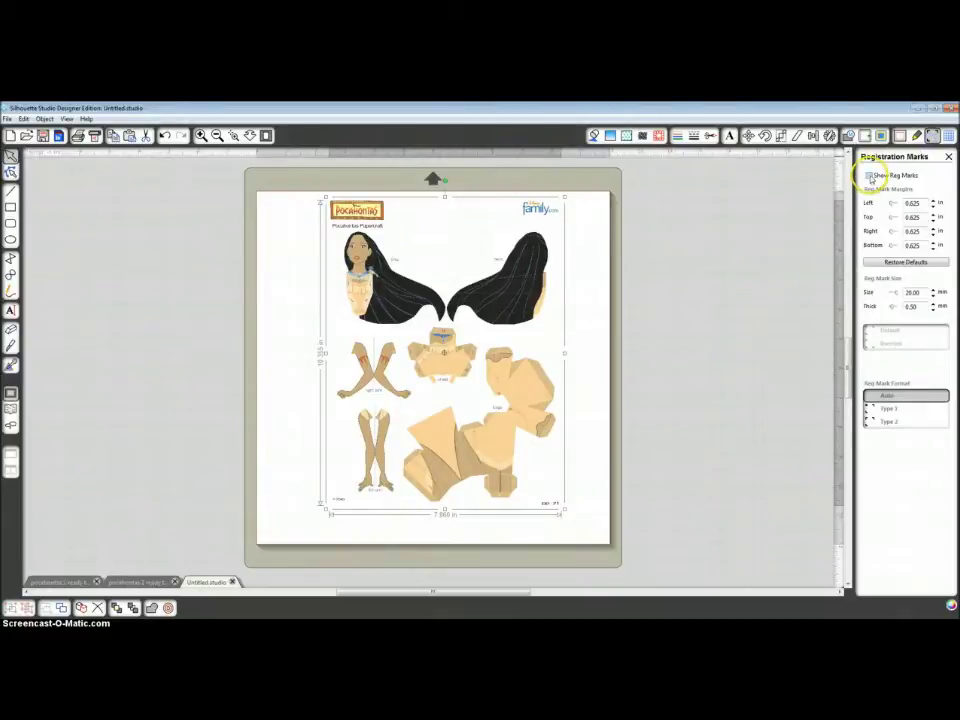
{"action": "left_click", "coordinate": [900, 136]}
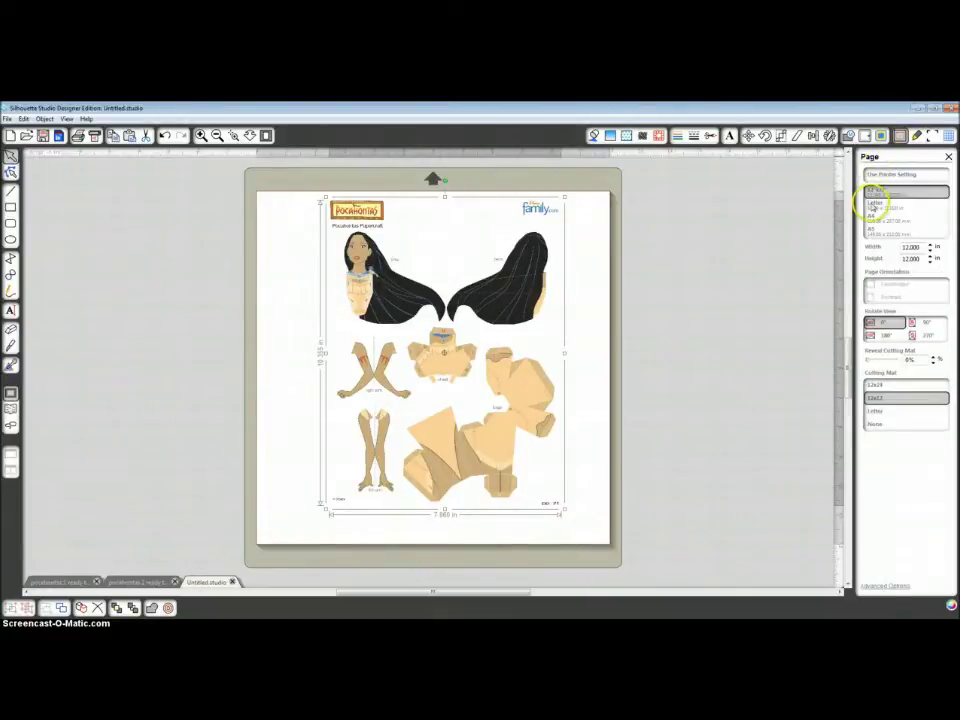
{"action": "left_click", "coordinate": [874, 204]}
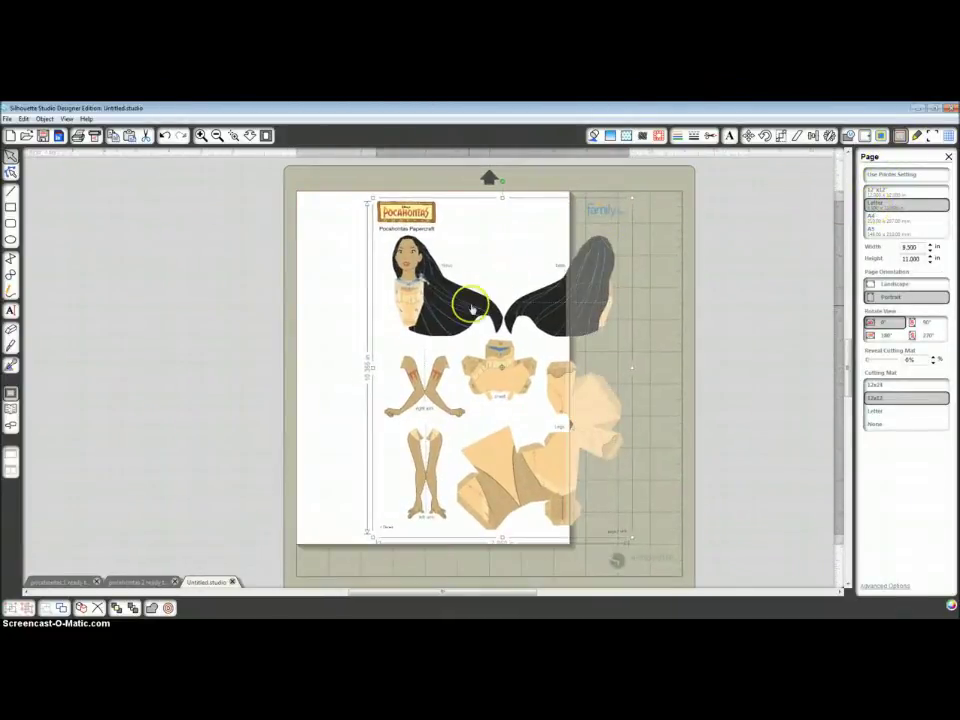
{"action": "left_click_drag", "start_coordinate": [403, 311], "coordinate": [396, 312]}
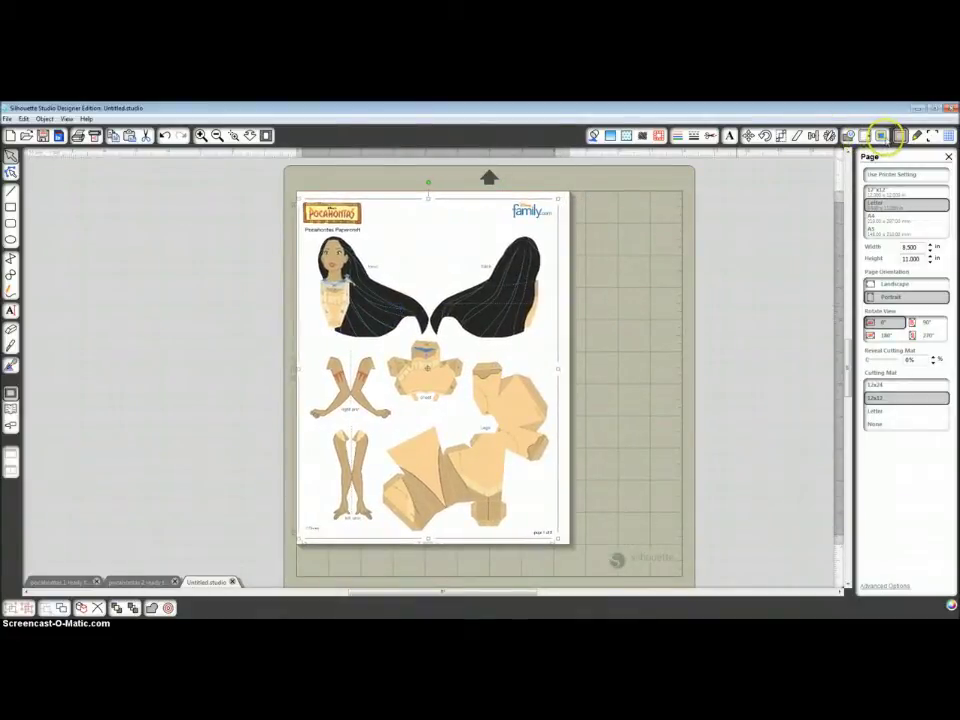
Mark the papercraft pieces as the trace area with the threshold set to 92%
{"action": "left_click", "coordinate": [882, 136]}
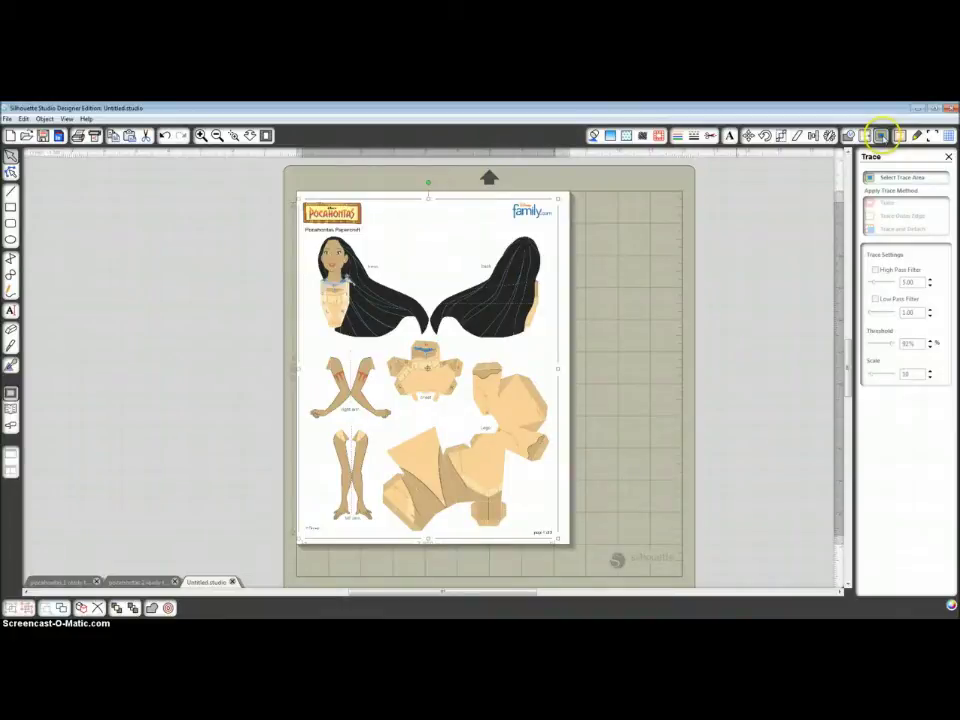
{"action": "left_click", "coordinate": [888, 178]}
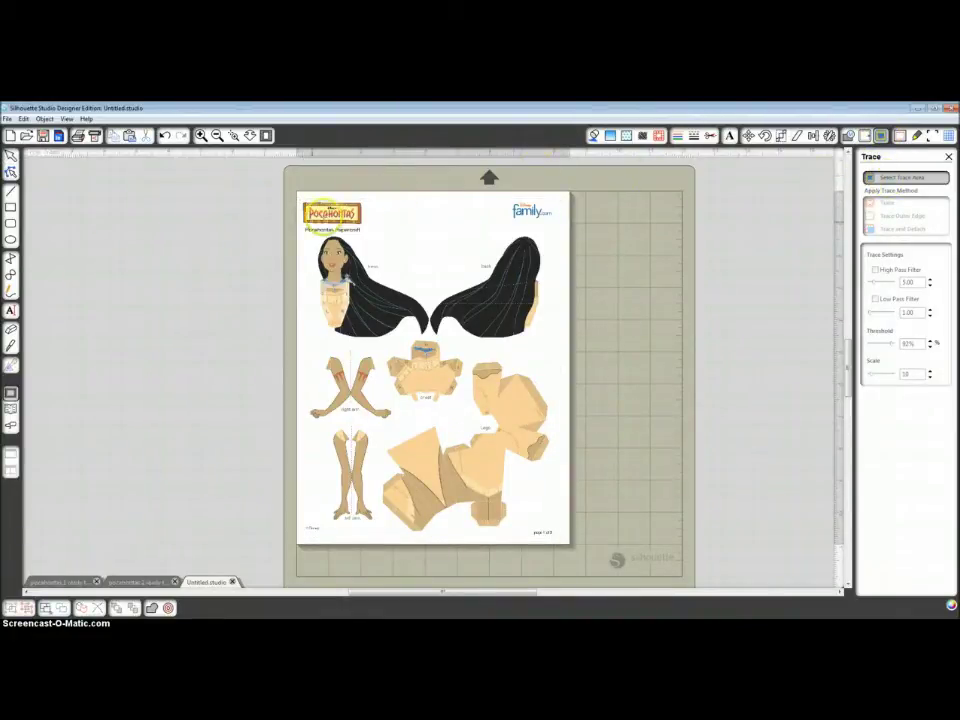
{"action": "mouse_move", "coordinate": [300, 231]}
{"action": "left_mouse_down"}
{"action": "mouse_move", "coordinate": [471, 313]}
{"action": "mouse_move", "coordinate": [558, 396]}
{"action": "mouse_move", "coordinate": [560, 539]}
{"action": "left_mouse_up"}
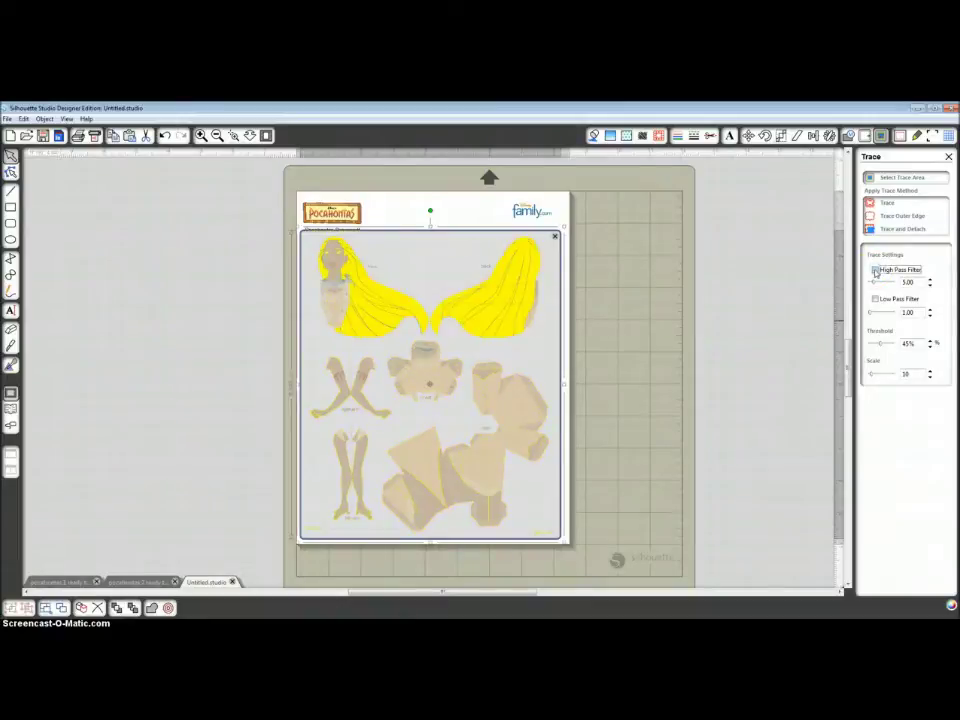
{"action": "left_click", "coordinate": [876, 271]}
{"action": "left_click", "coordinate": [873, 316]}
{"action": "left_click_drag", "start_coordinate": [883, 346], "coordinate": [890, 346]}
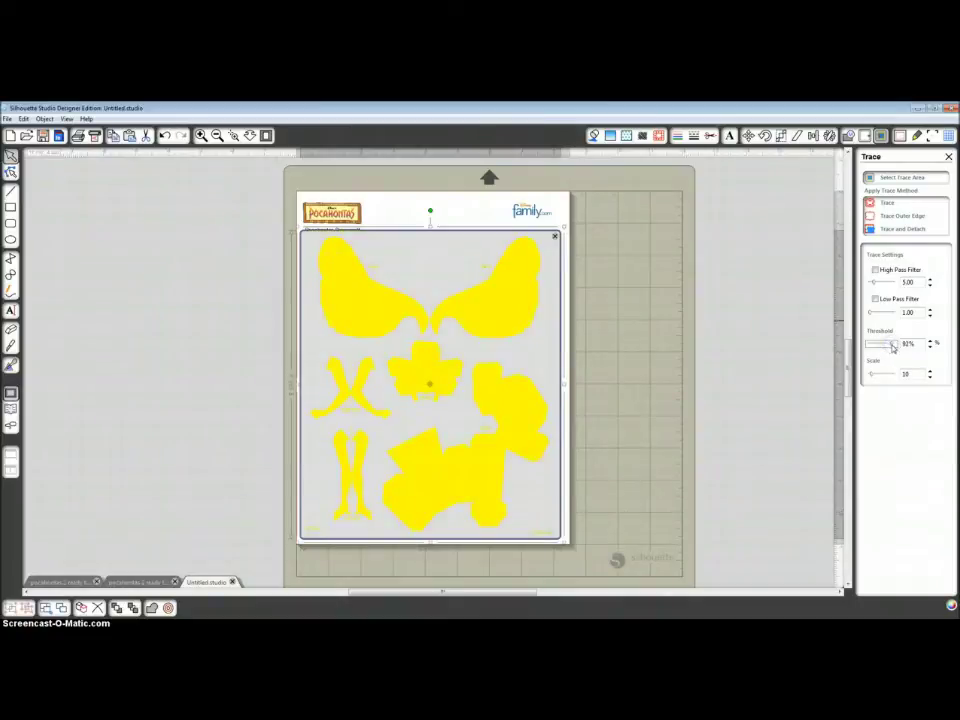
{"action": "left_click", "coordinate": [537, 363]}
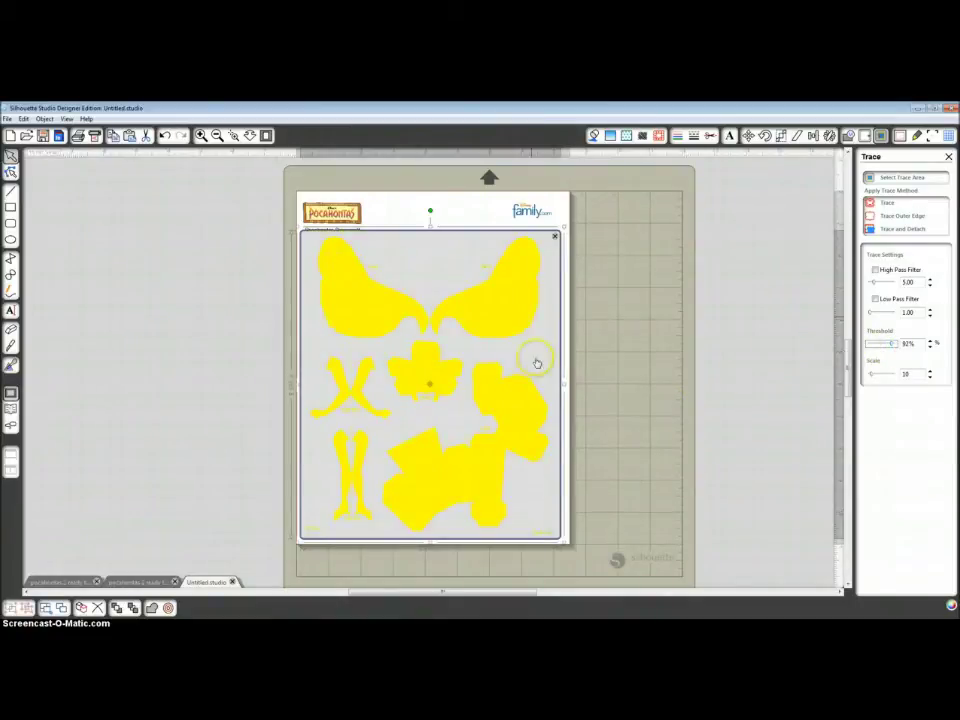
Trace and detach the pieces, moving both head-and-hair pieces beside the mat
{"action": "left_click", "coordinate": [885, 232]}
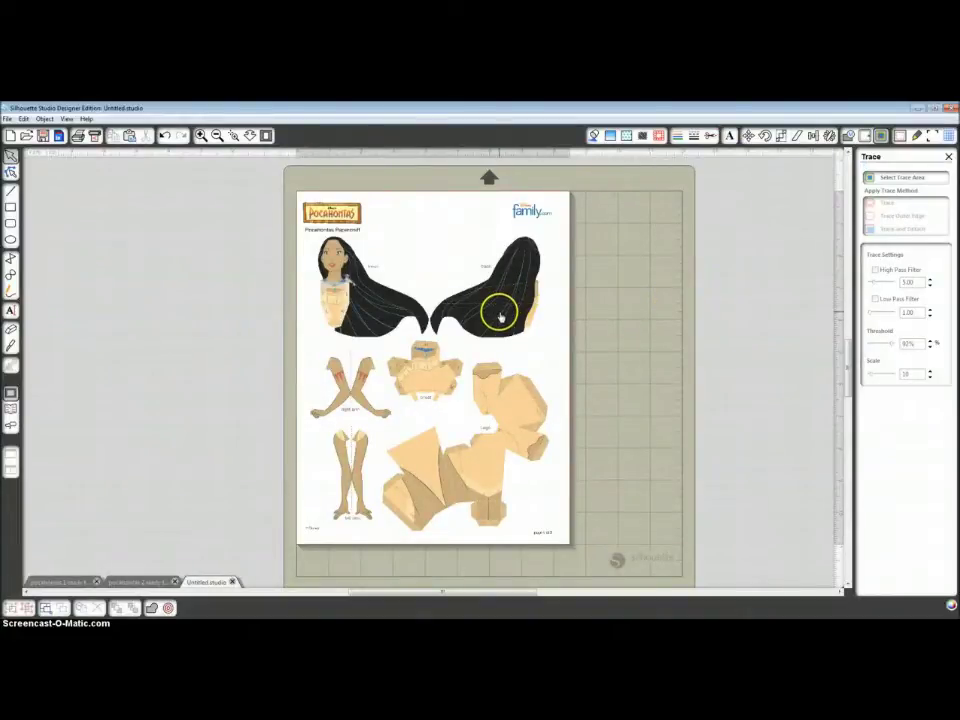
{"action": "left_click_drag", "start_coordinate": [500, 316], "coordinate": [712, 277]}
{"action": "left_click_drag", "start_coordinate": [375, 315], "coordinate": [712, 378]}
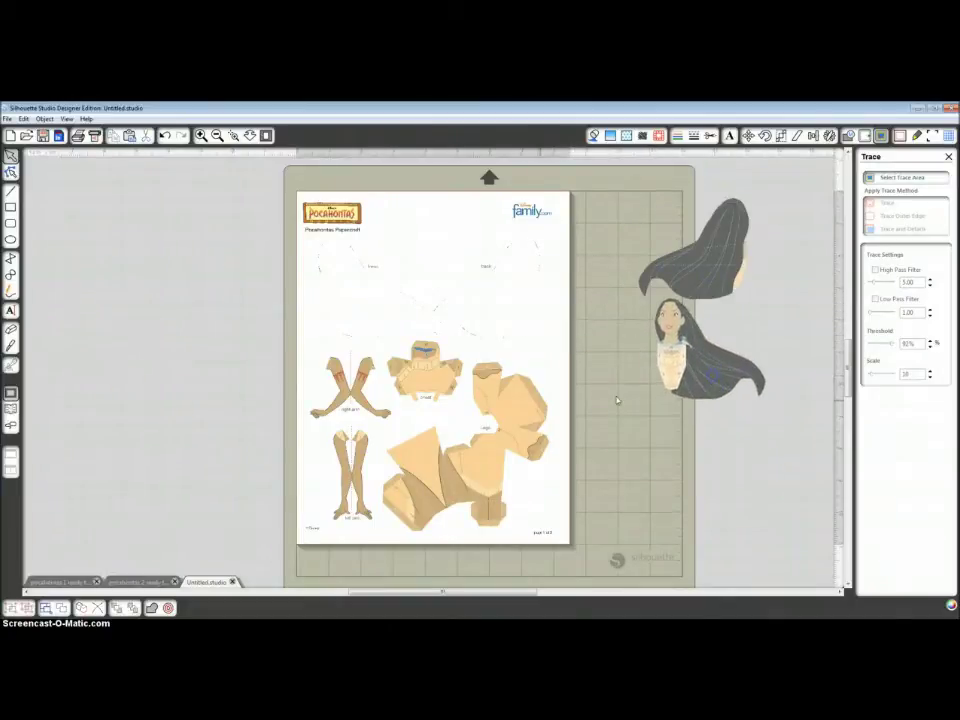
Move the dress, bodice, arms and legs pieces off the page beside the mat
{"action": "left_click_drag", "start_coordinate": [516, 407], "coordinate": [755, 454]}
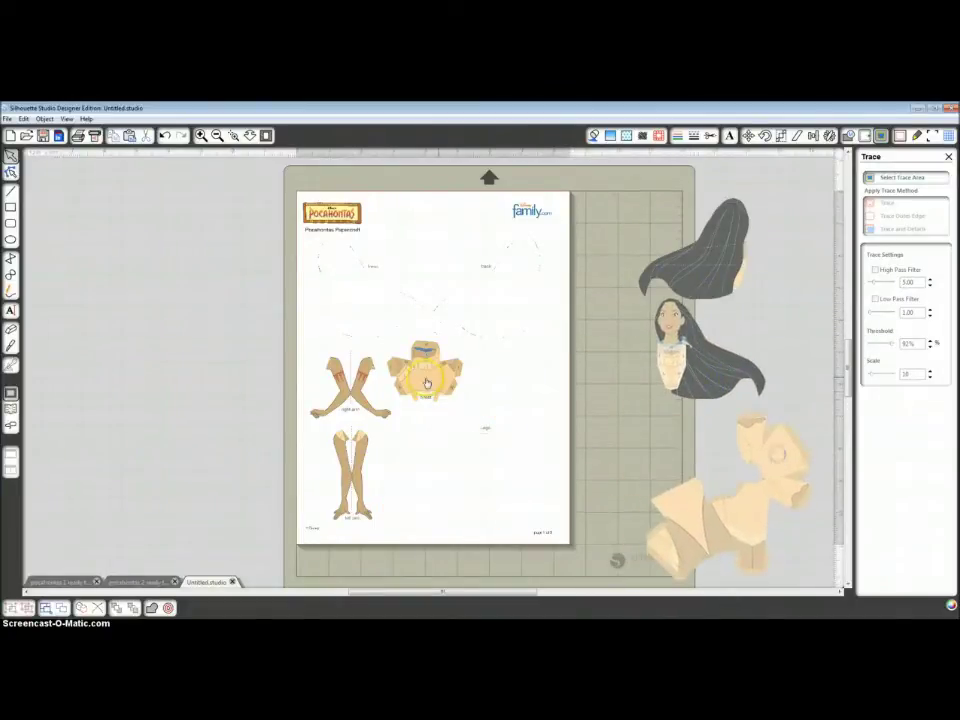
{"action": "left_click_drag", "start_coordinate": [424, 381], "coordinate": [773, 318]}
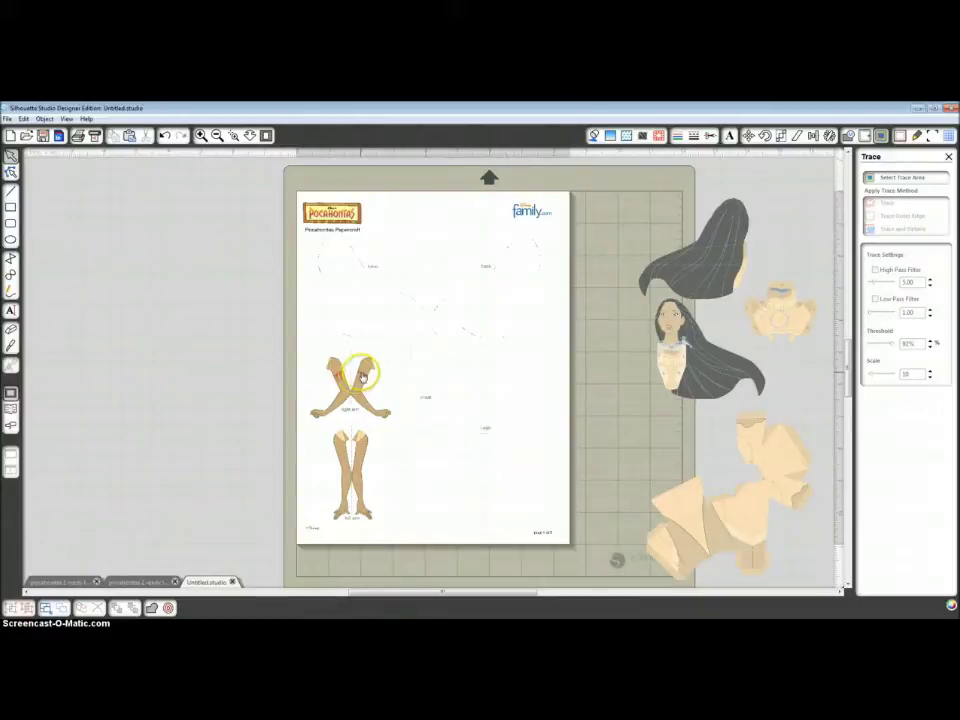
{"action": "left_click_drag", "start_coordinate": [355, 376], "coordinate": [792, 220]}
{"action": "left_click_drag", "start_coordinate": [360, 439], "coordinate": [700, 423]}
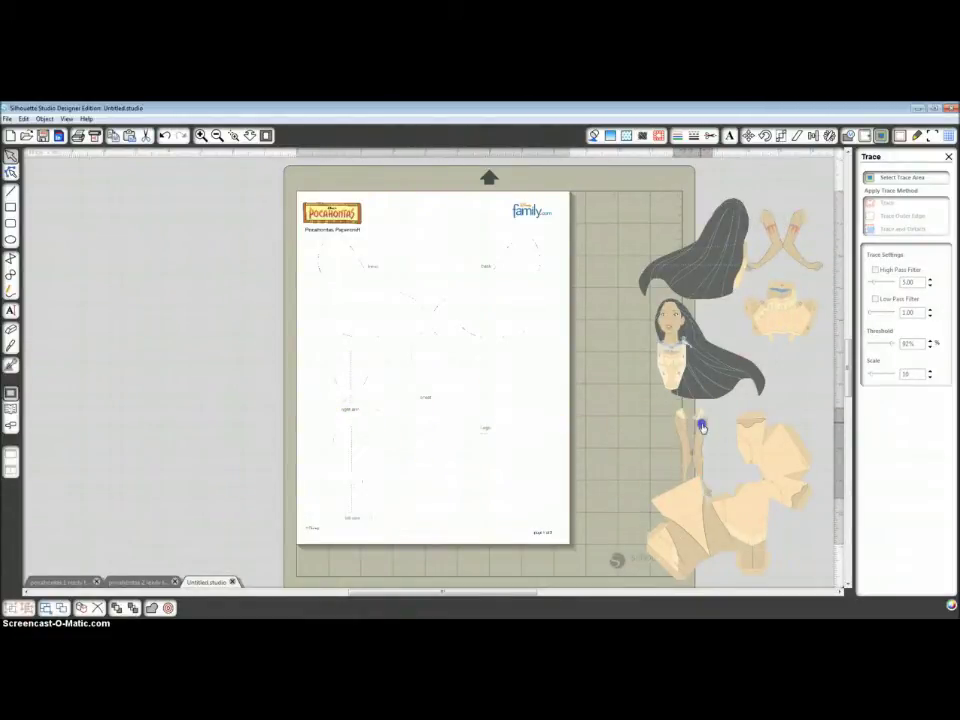
Select and delete the leftover background image from the page
{"action": "left_click", "coordinate": [284, 178]}
{"action": "left_click_drag", "start_coordinate": [284, 178], "coordinate": [580, 577]}
{"action": "key", "text": "Delete"}
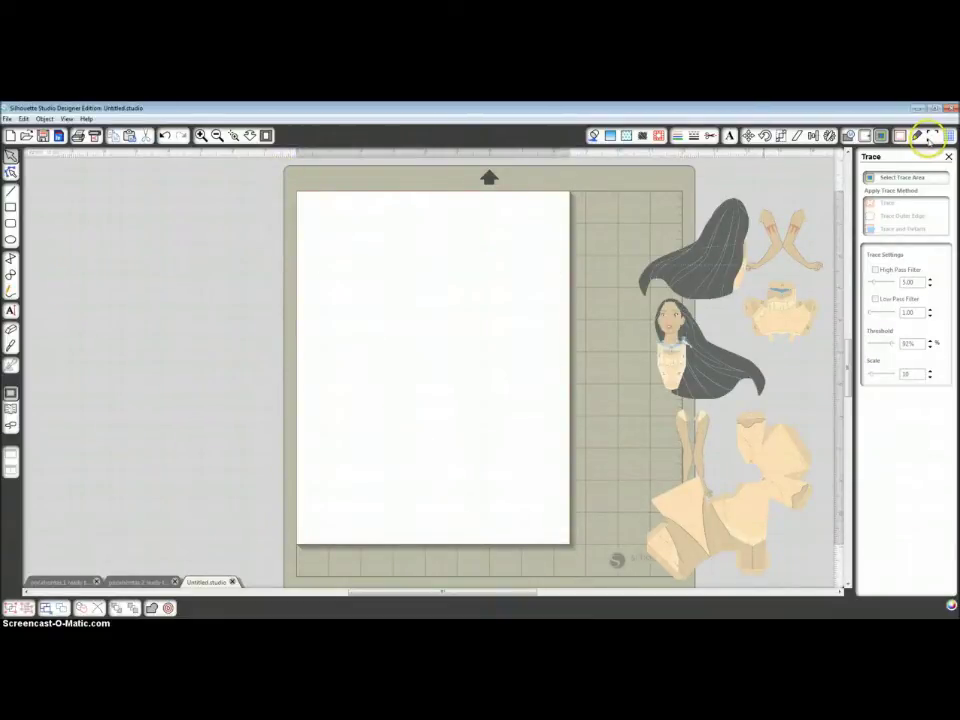
Show registration marks and place the back hair, face-and-hair and dress pieces on the page
{"action": "left_click", "coordinate": [930, 137]}
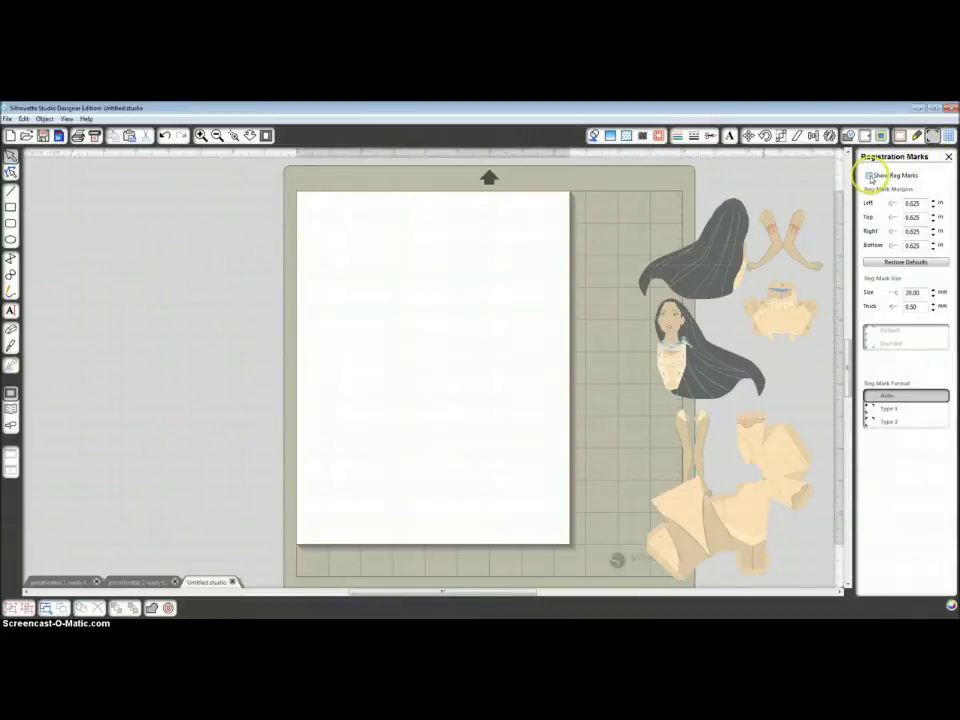
{"action": "left_click", "coordinate": [870, 178]}
{"action": "left_click_drag", "start_coordinate": [728, 258], "coordinate": [407, 285]}
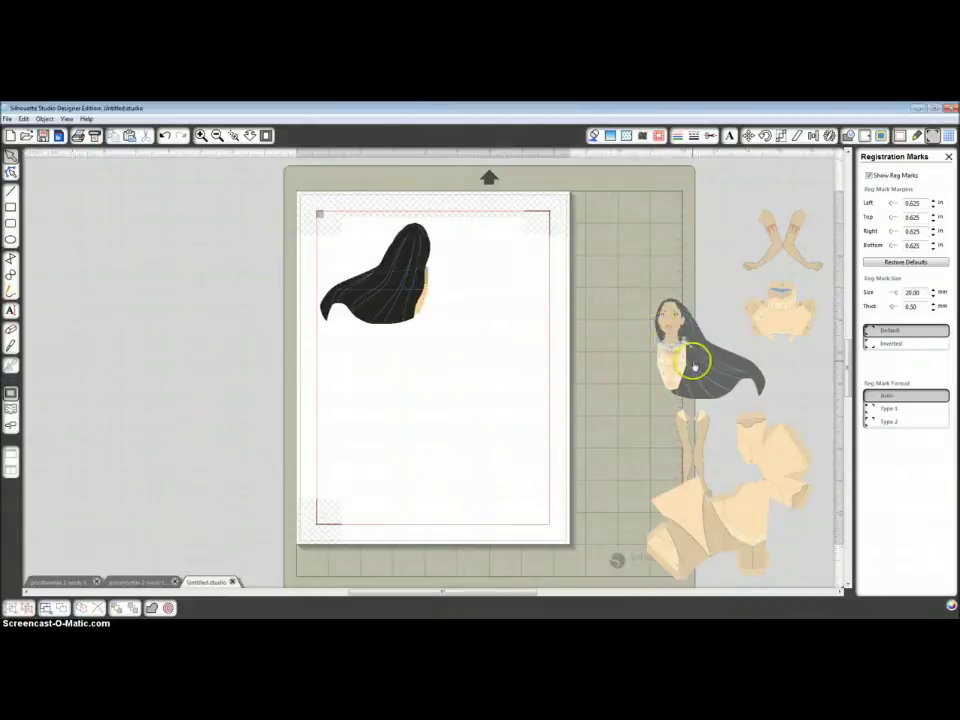
{"action": "left_click_drag", "start_coordinate": [696, 367], "coordinate": [473, 288]}
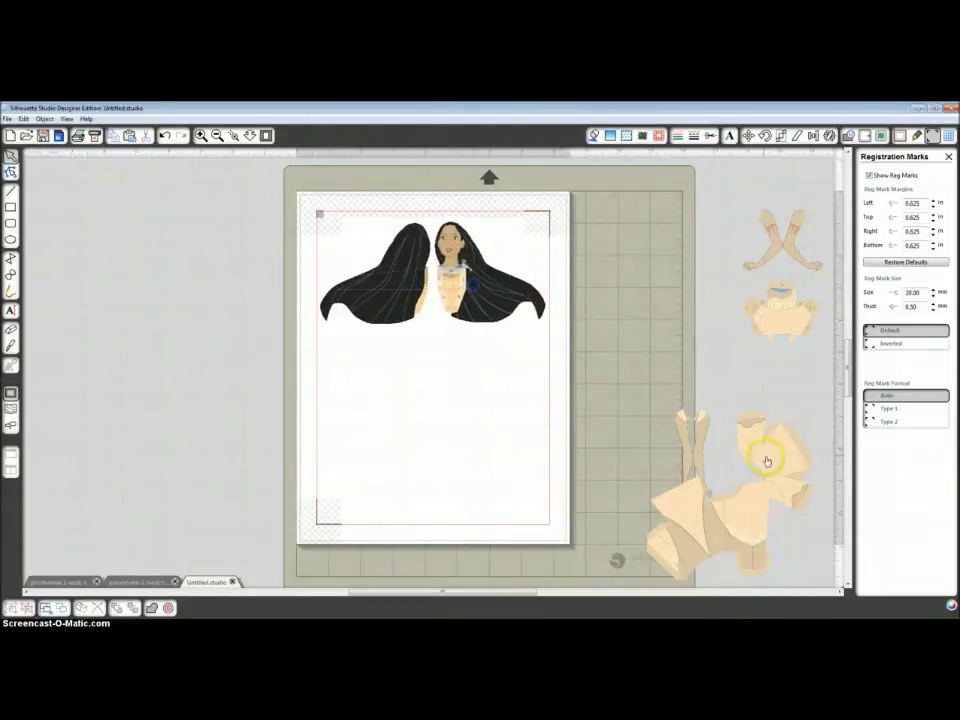
{"action": "left_click_drag", "start_coordinate": [767, 461], "coordinate": [451, 363]}
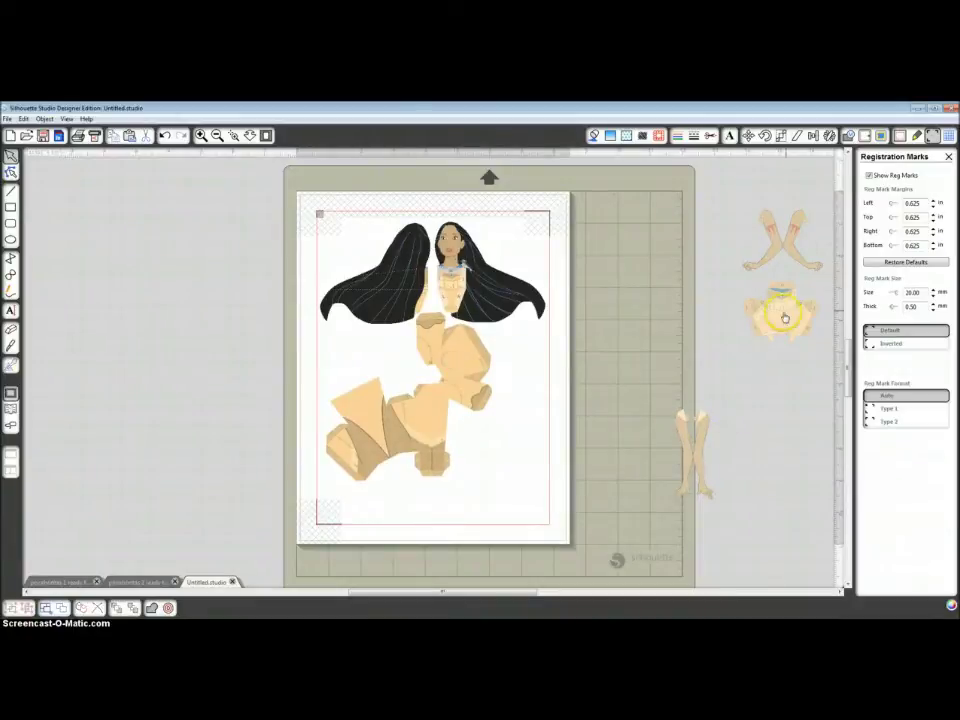
Place the bodice, arms and legs pieces inside the marks, then select all pieces
{"action": "left_click_drag", "start_coordinate": [784, 318], "coordinate": [484, 489]}
{"action": "left_click_drag", "start_coordinate": [778, 242], "coordinate": [359, 360]}
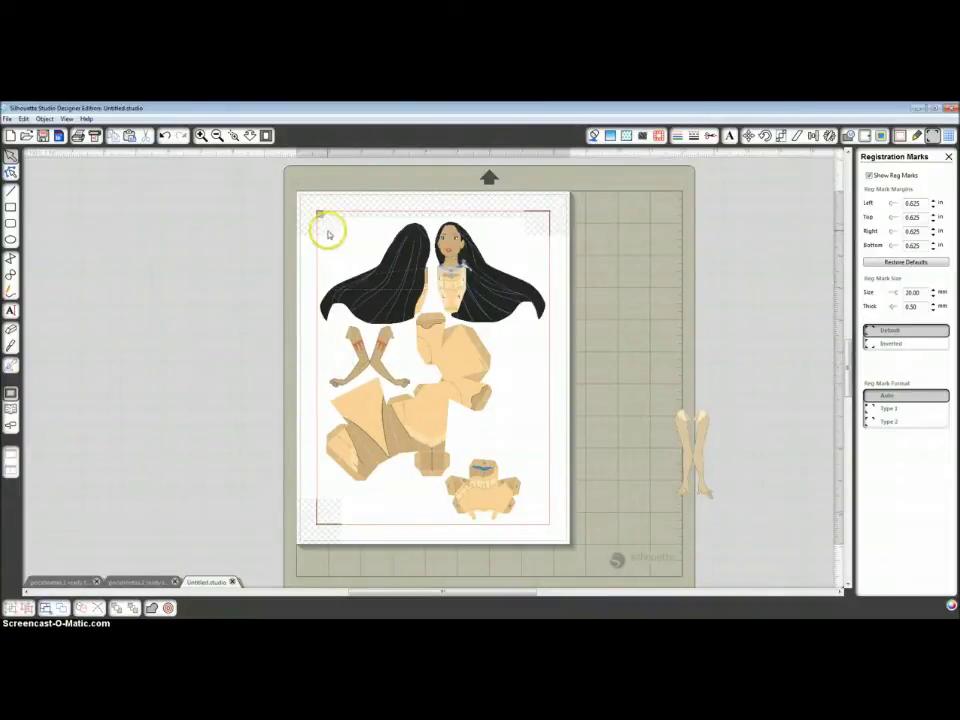
{"action": "left_click_drag", "start_coordinate": [696, 452], "coordinate": [514, 396]}
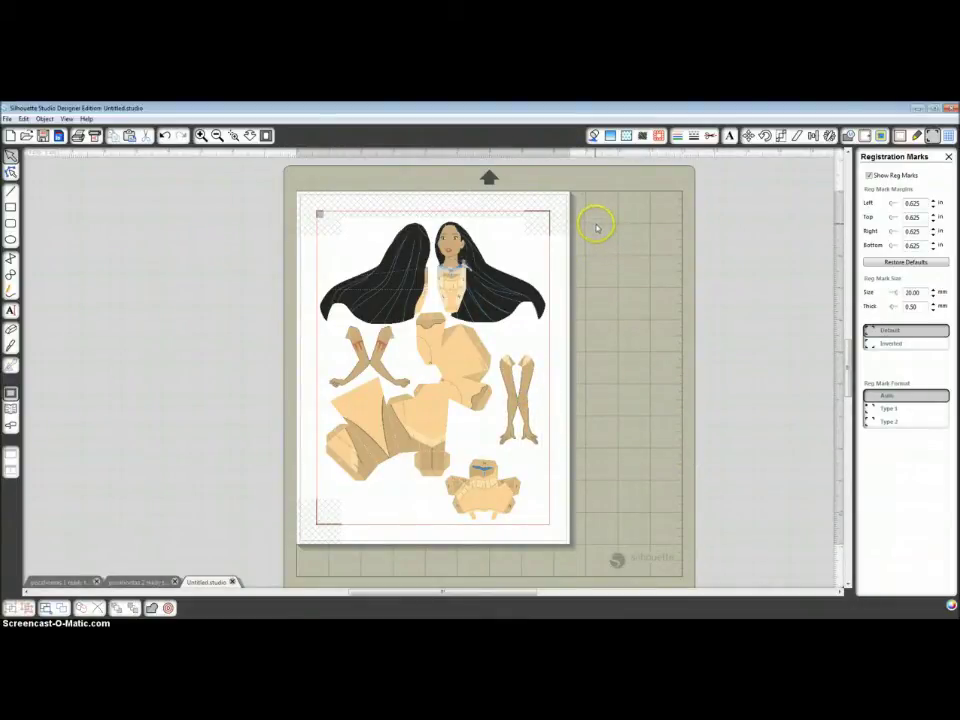
{"action": "key", "text": "ctrl+a"}
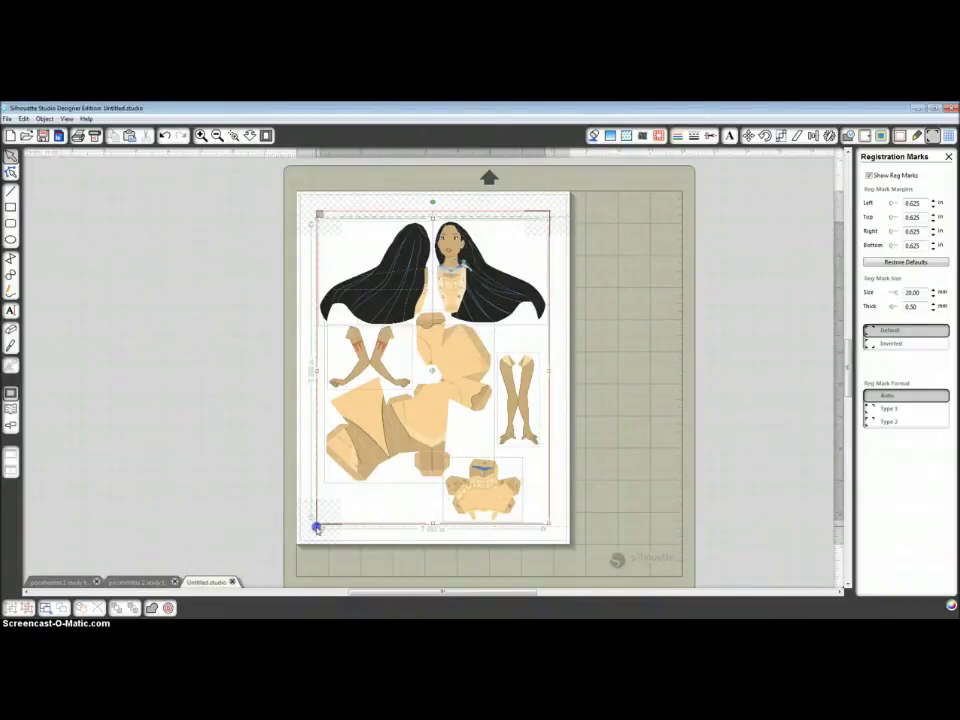
{"action": "left_click", "coordinate": [712, 136]}
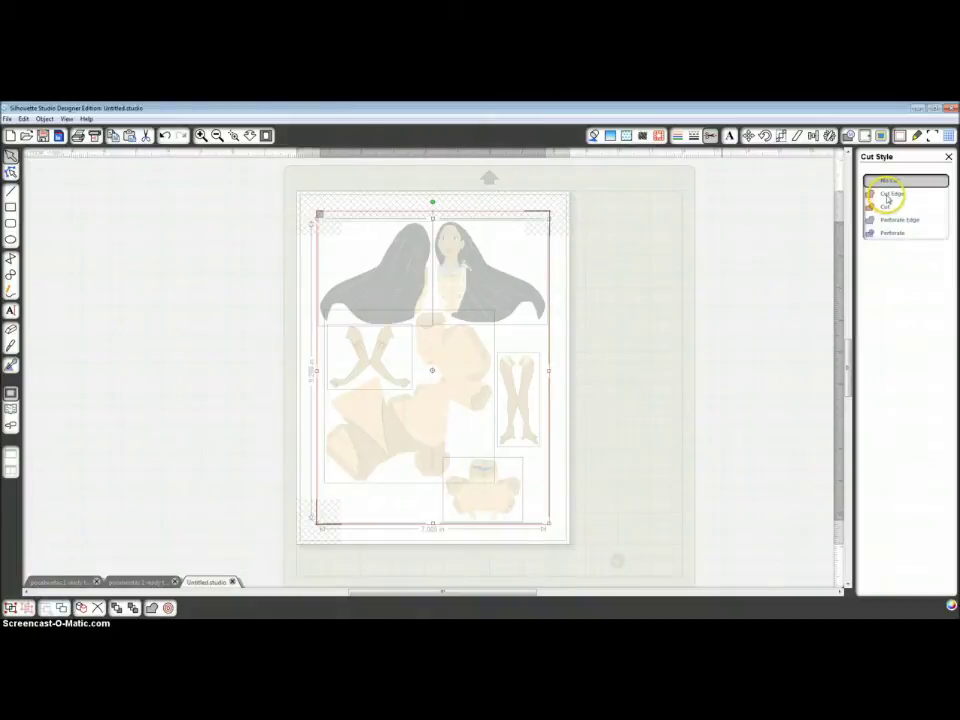
Give all pieces a cut edge and zoom in to inspect the hair and neck pieces
{"action": "left_click", "coordinate": [887, 195]}
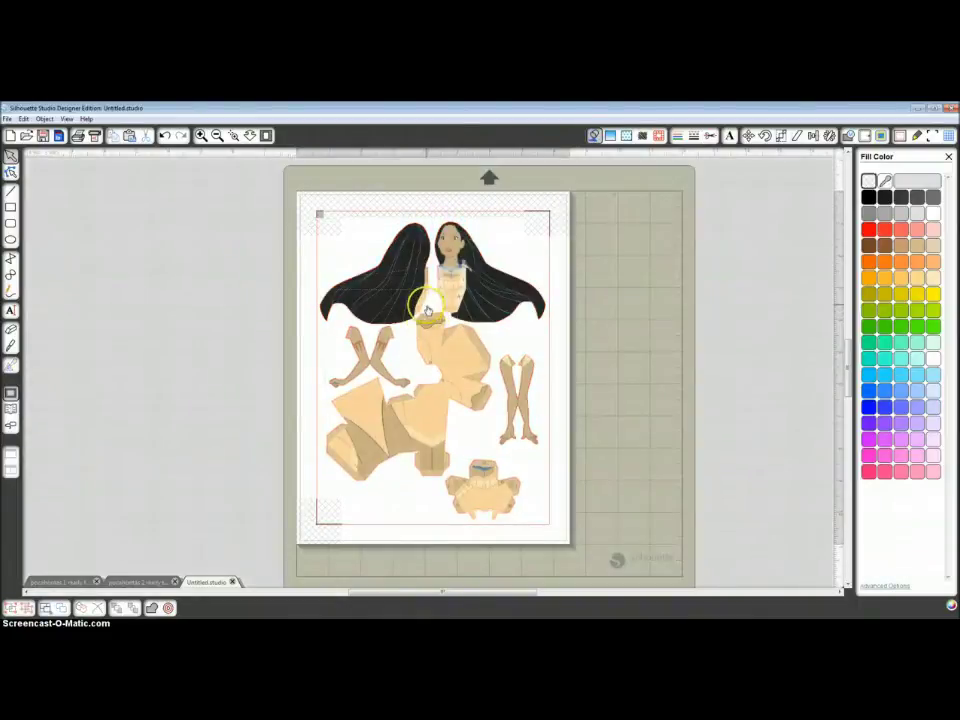
{"action": "left_click", "coordinate": [233, 135]}
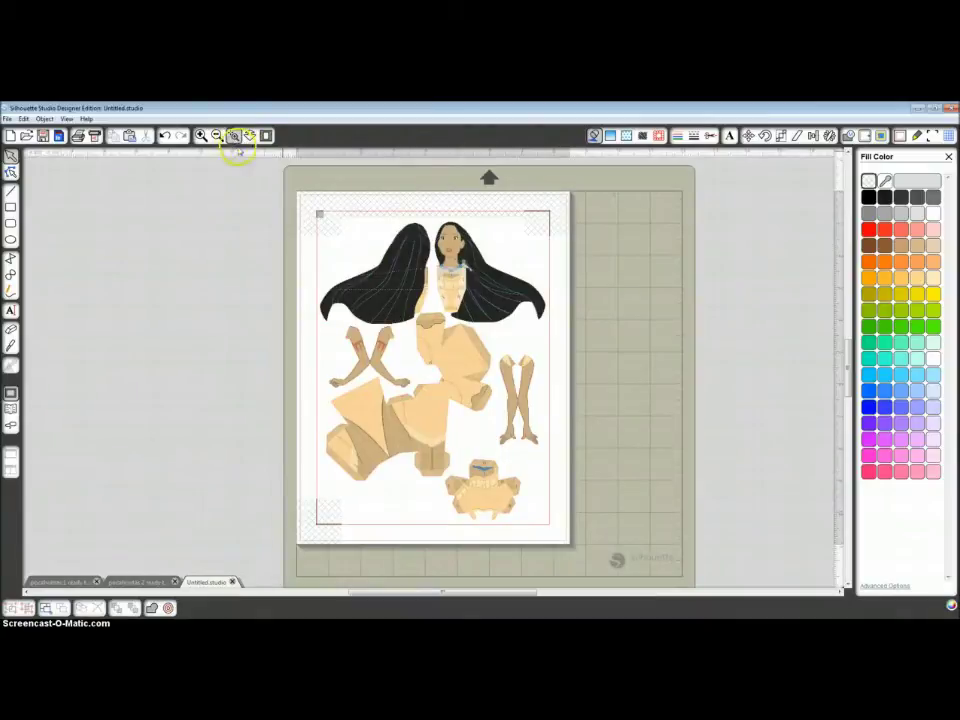
{"action": "left_click", "coordinate": [409, 300]}
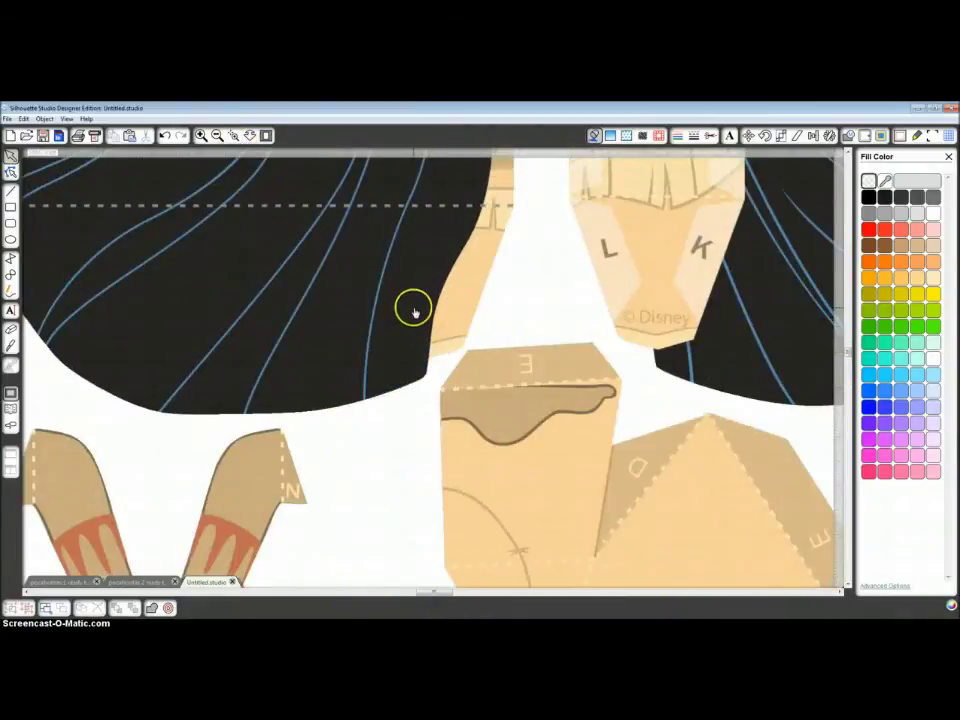
{"action": "left_click", "coordinate": [266, 135]}
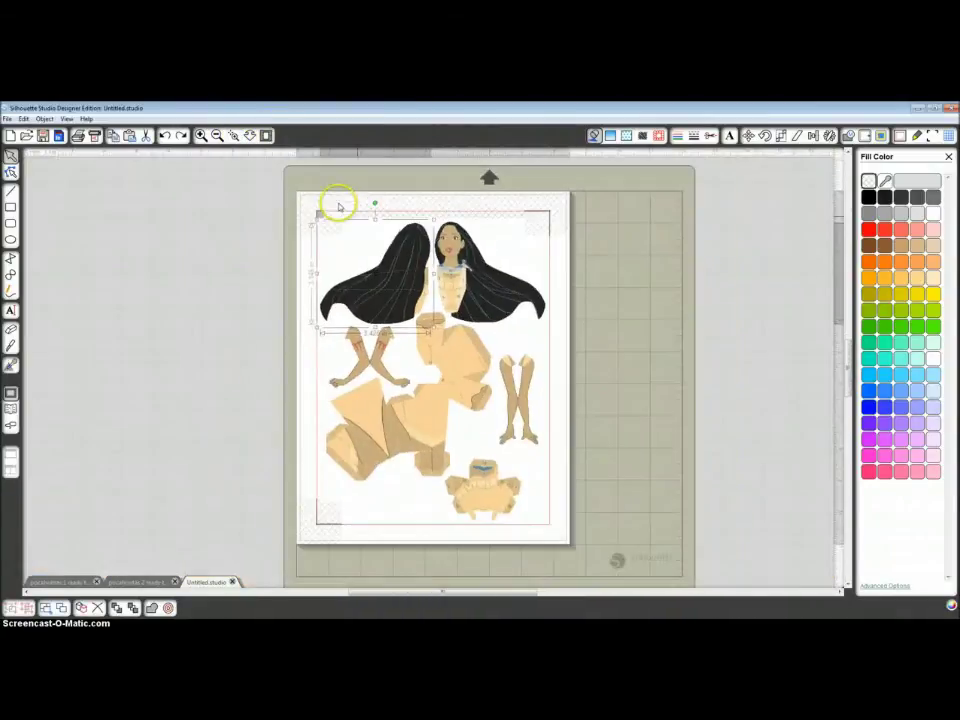
Check the left hair piece's placement, then start a new blank 12 x 12 in document
{"action": "left_click", "coordinate": [409, 256]}
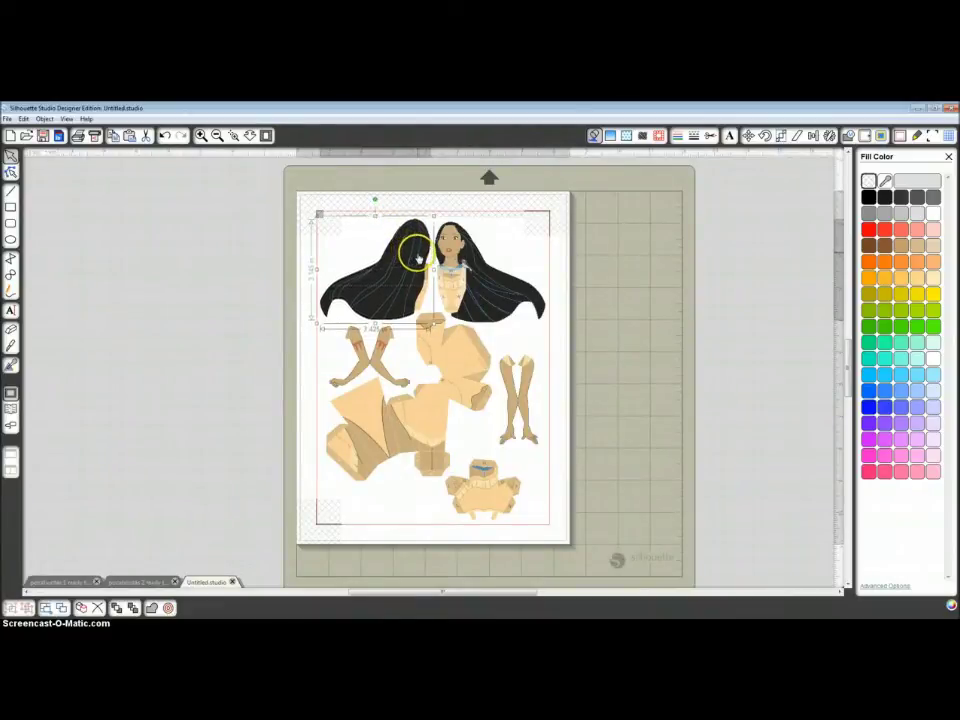
{"action": "left_click", "coordinate": [514, 236]}
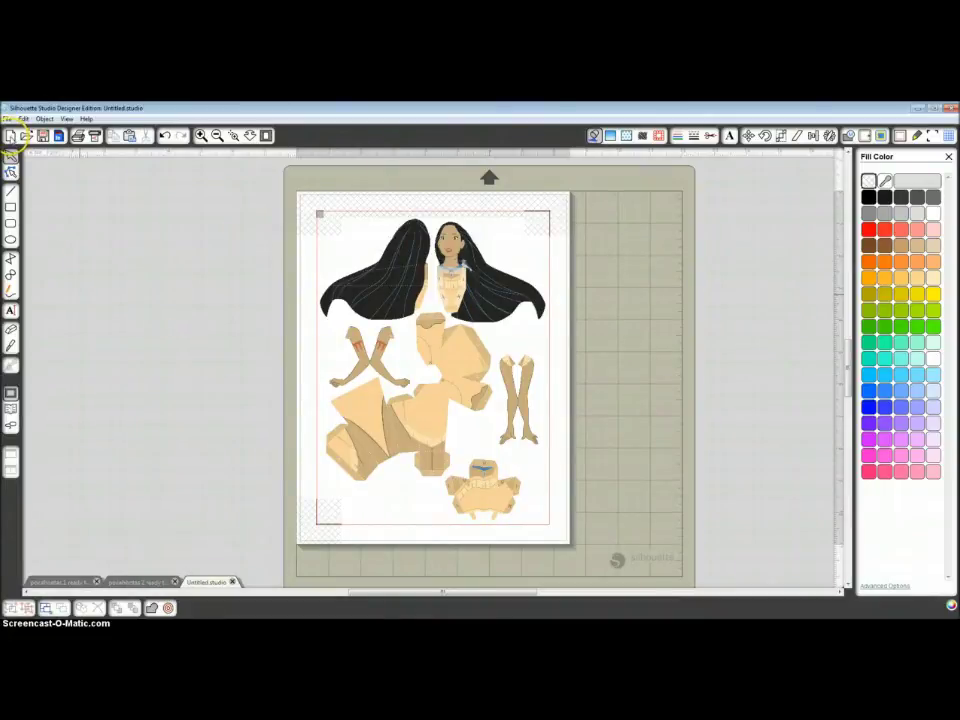
{"action": "left_click", "coordinate": [10, 136]}
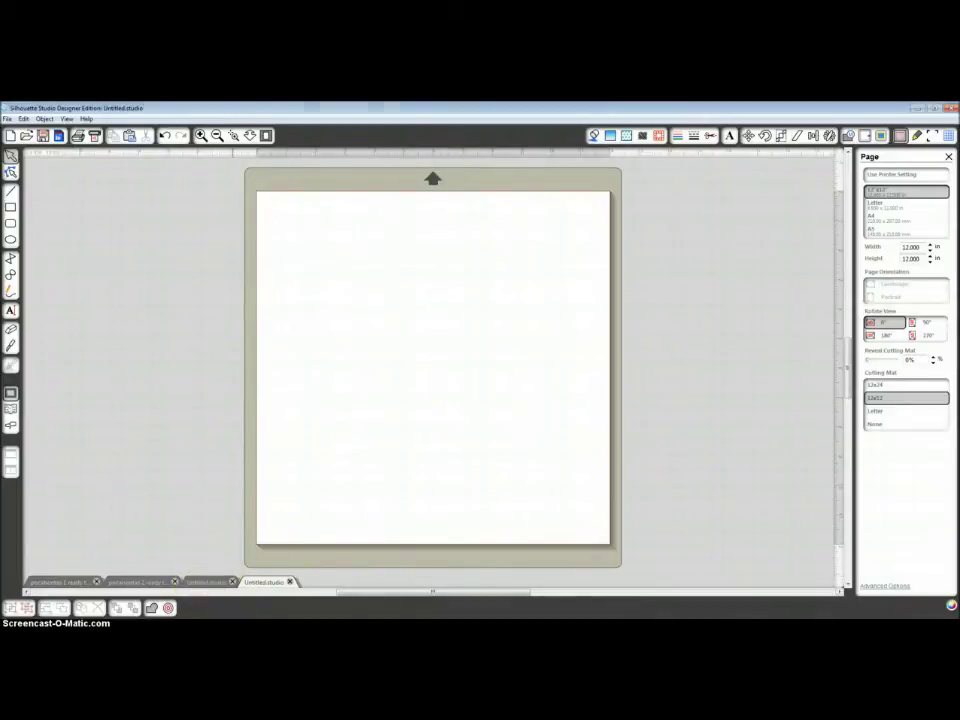
Import the pocahontas 2 image from the Princesses folder and move it onto the cutting mat
{"action": "mouse_move", "coordinate": [258, 595]}
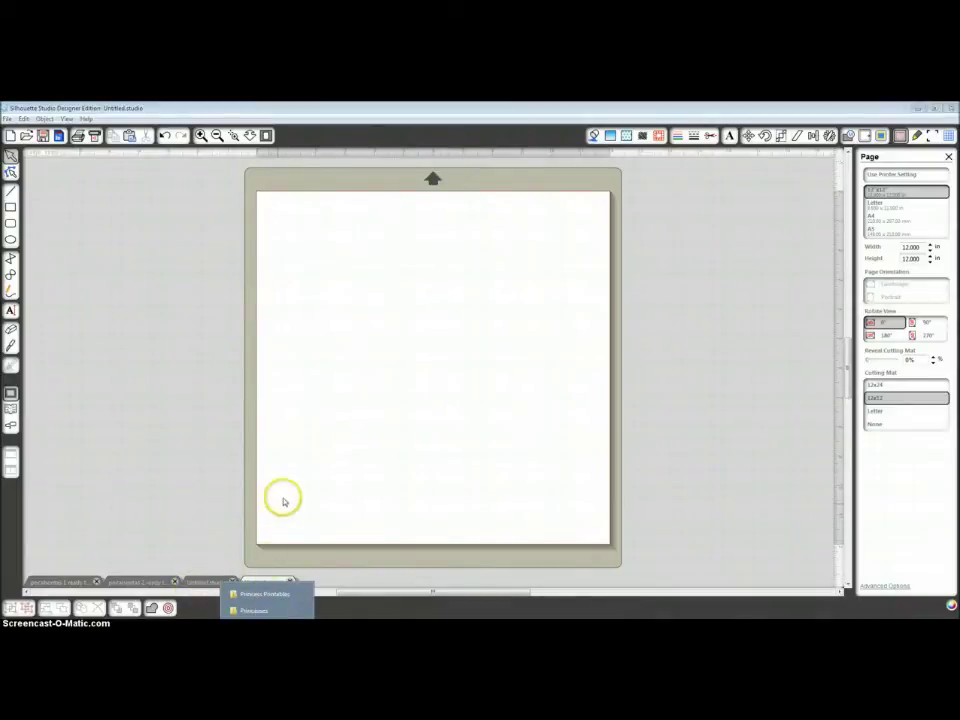
{"action": "left_click", "coordinate": [254, 609]}
{"action": "left_click", "coordinate": [245, 201]}
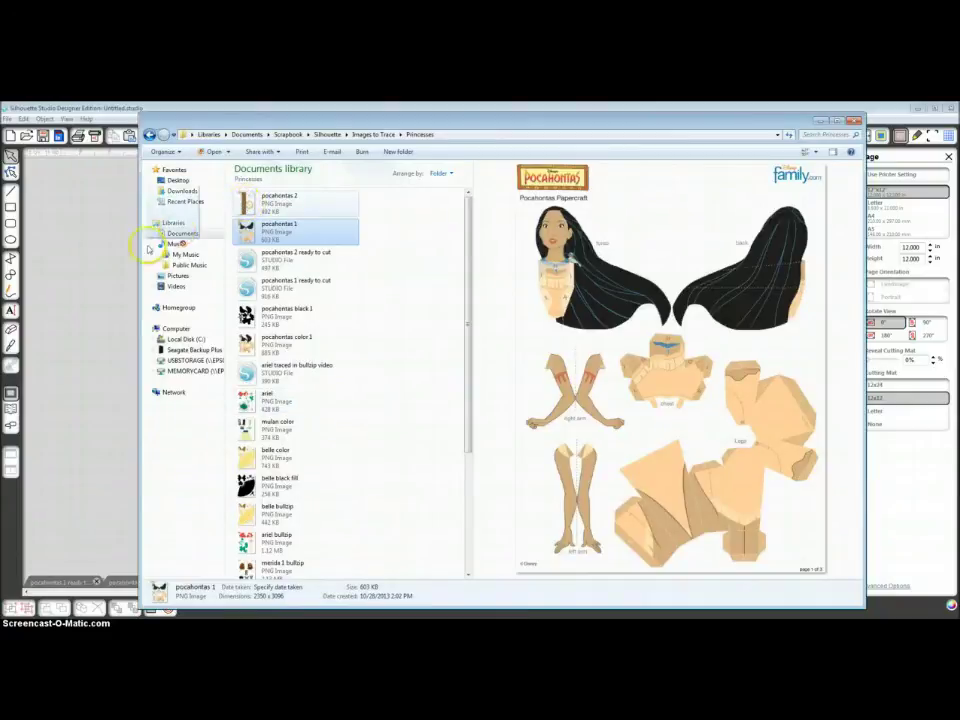
{"action": "left_click_drag", "start_coordinate": [79, 293], "coordinate": [72, 300]}
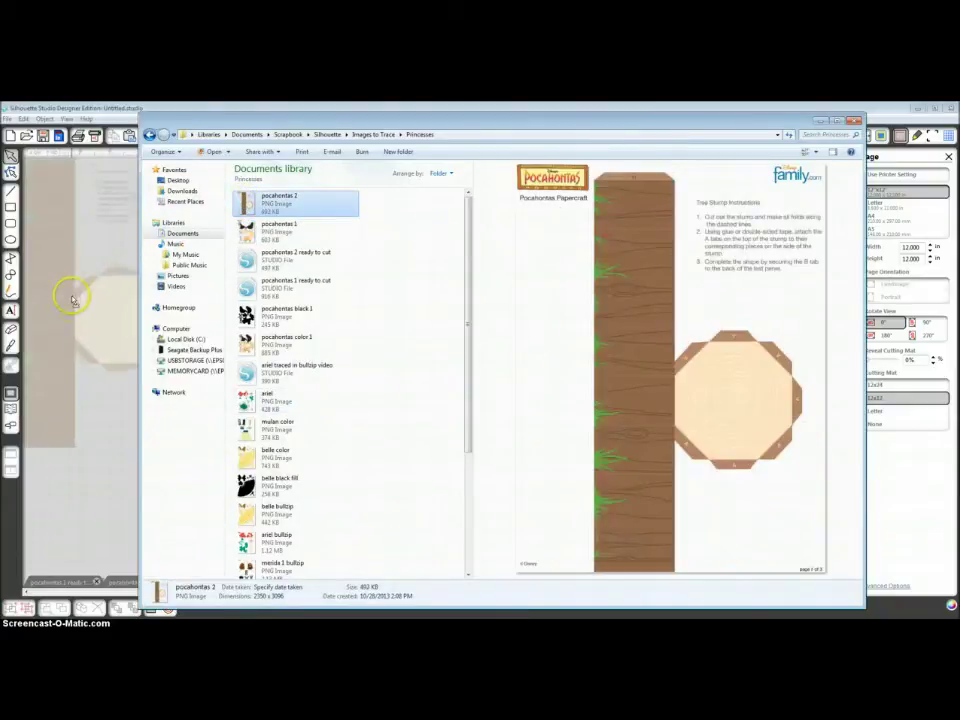
{"action": "left_click", "coordinate": [113, 420]}
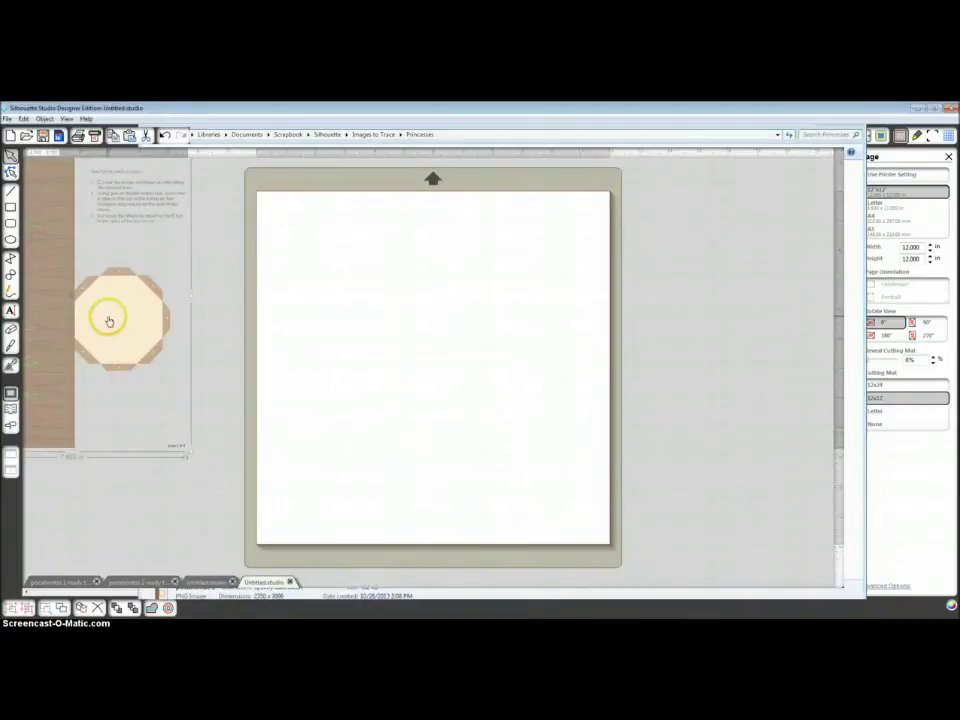
{"action": "left_click_drag", "start_coordinate": [109, 321], "coordinate": [449, 400]}
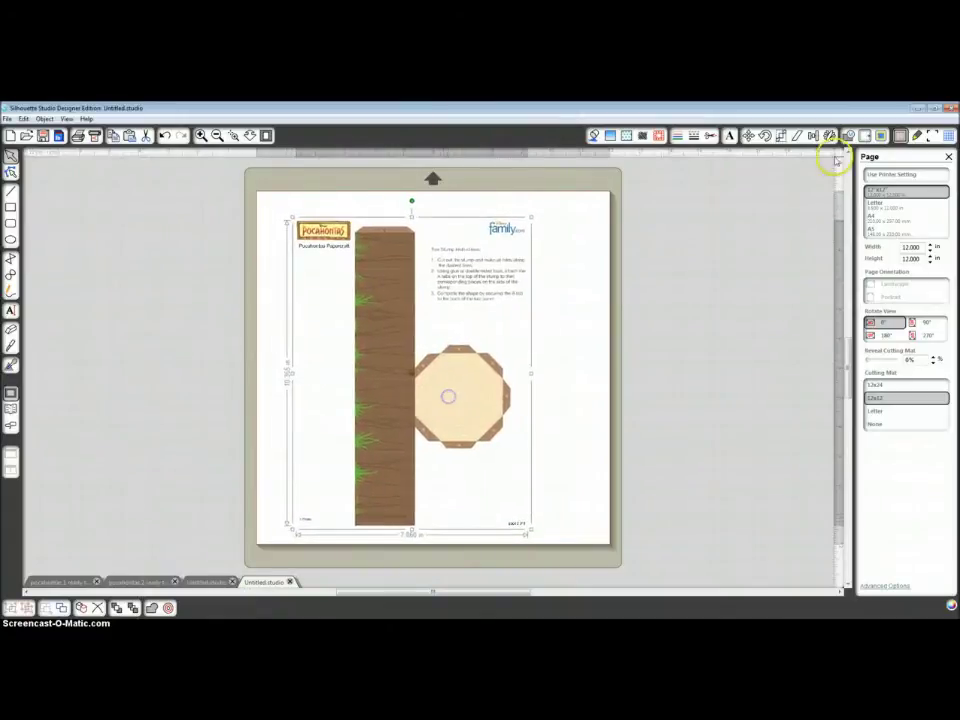
Trace the stump and octagon area with High Pass Filter off and a raised threshold, then move the pieces off the page
{"action": "left_click", "coordinate": [878, 135]}
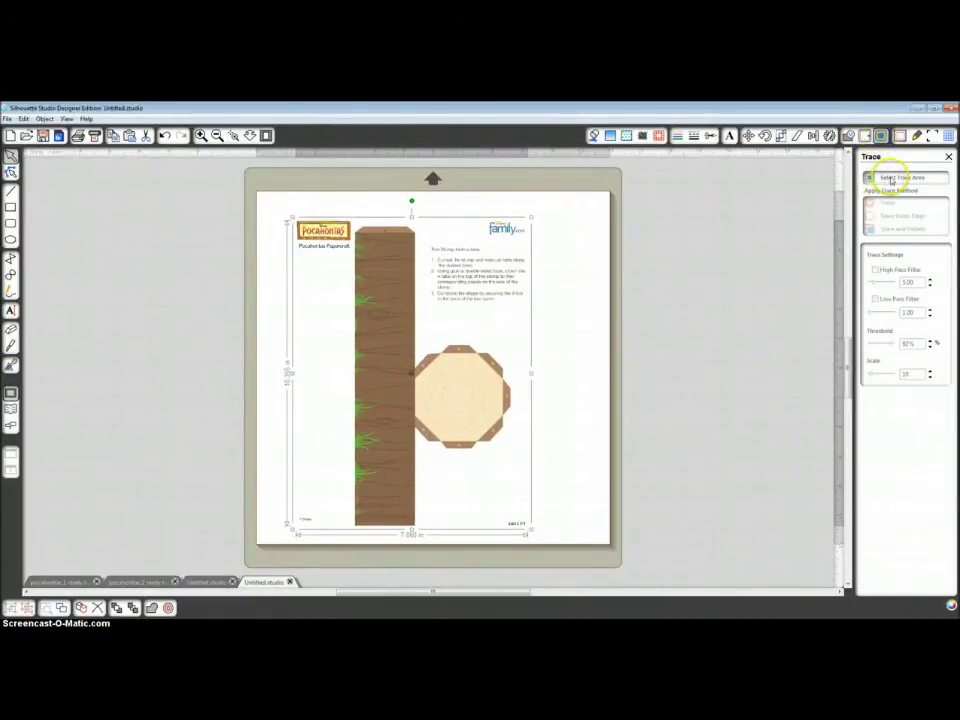
{"action": "left_click", "coordinate": [880, 177]}
{"action": "mouse_move", "coordinate": [339, 208]}
{"action": "left_mouse_down"}
{"action": "mouse_move", "coordinate": [441, 330]}
{"action": "mouse_move", "coordinate": [531, 476]}
{"action": "mouse_move", "coordinate": [521, 538]}
{"action": "mouse_move", "coordinate": [516, 530]}
{"action": "left_mouse_up"}
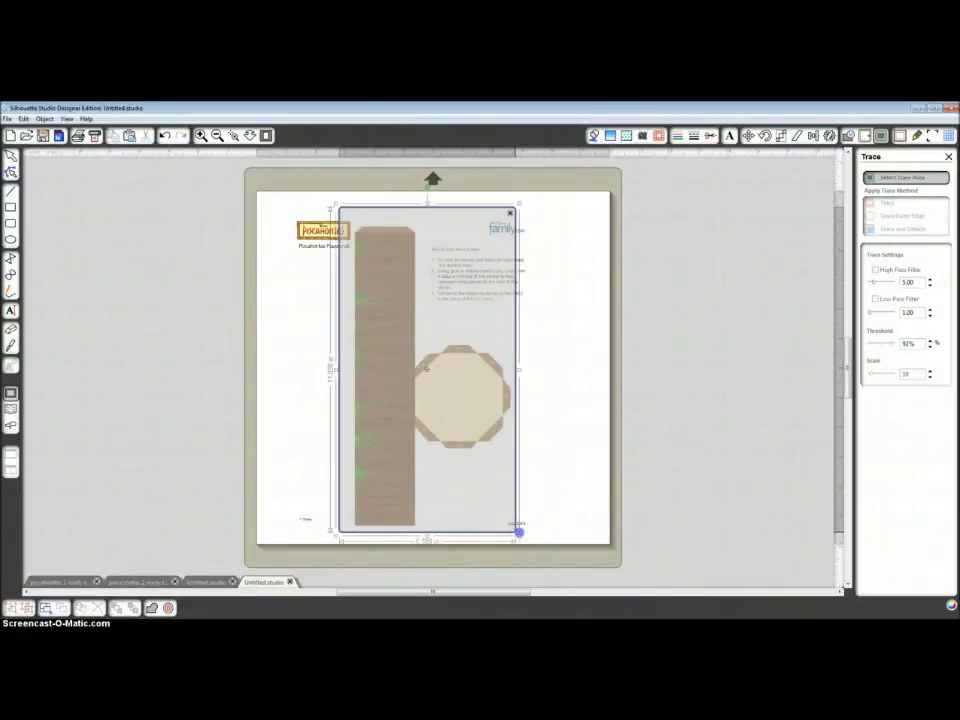
{"action": "left_click", "coordinate": [876, 271]}
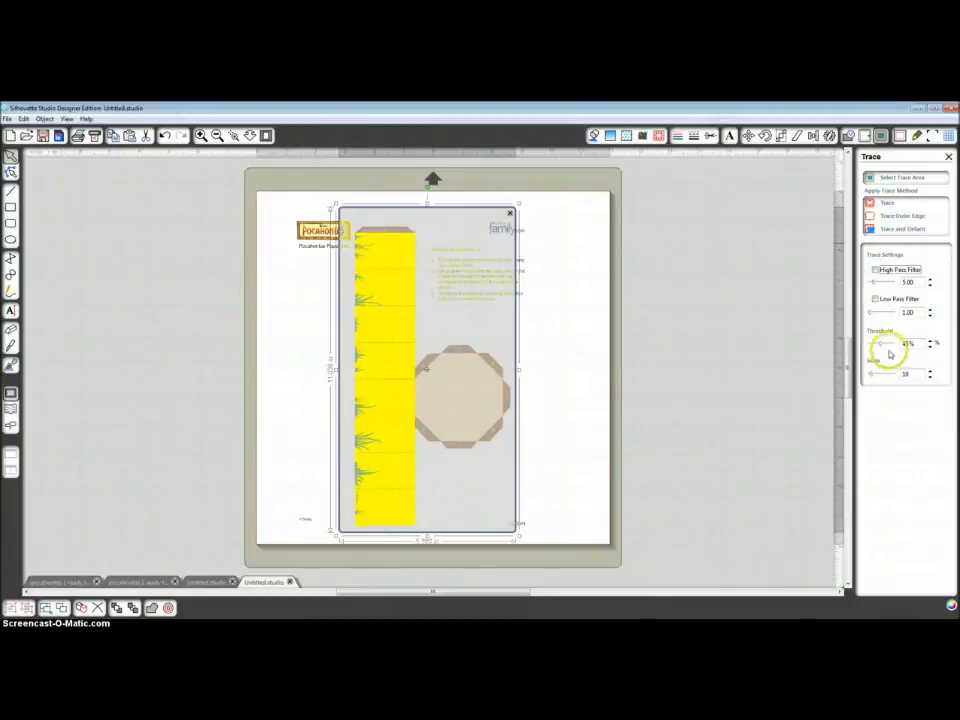
{"action": "left_click_drag", "start_coordinate": [879, 346], "coordinate": [887, 347]}
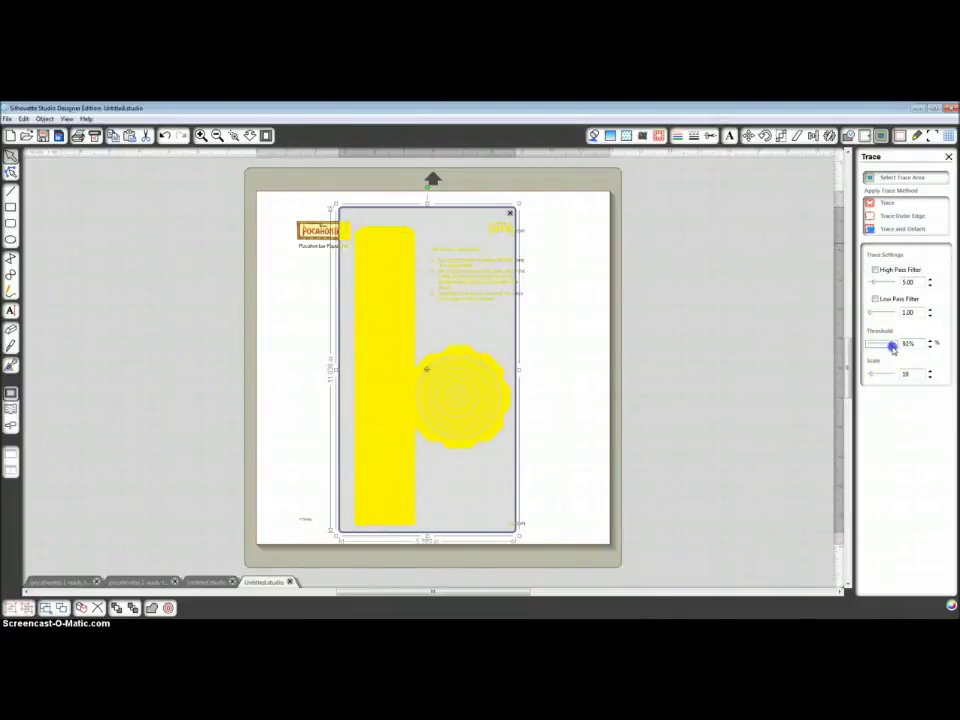
{"action": "left_click_drag", "start_coordinate": [893, 349], "coordinate": [895, 350]}
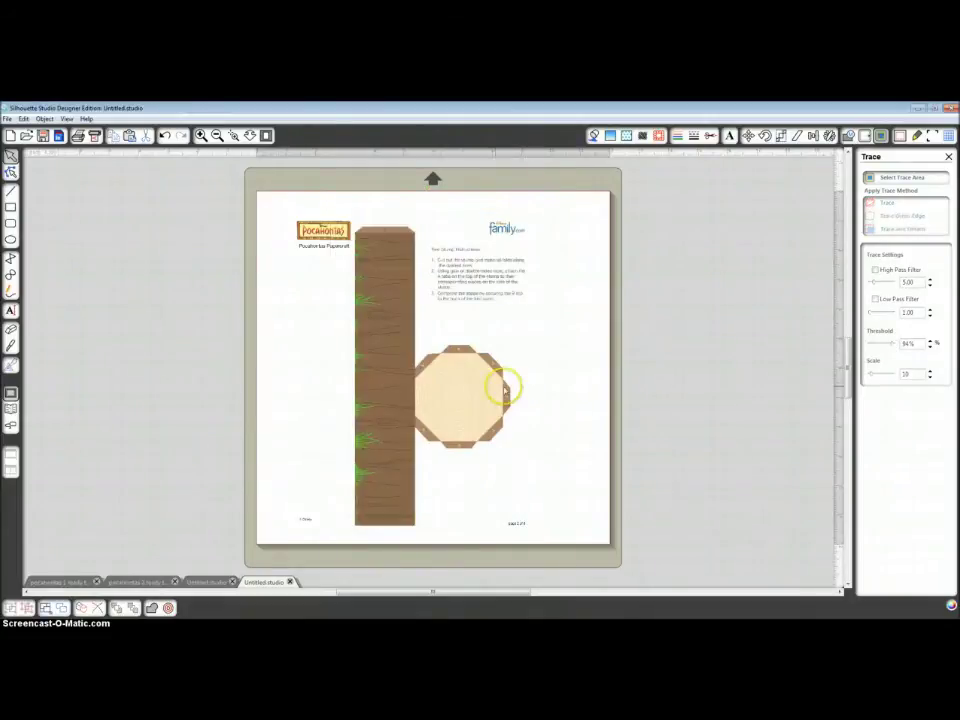
{"action": "left_click_drag", "start_coordinate": [390, 399], "coordinate": [681, 354]}
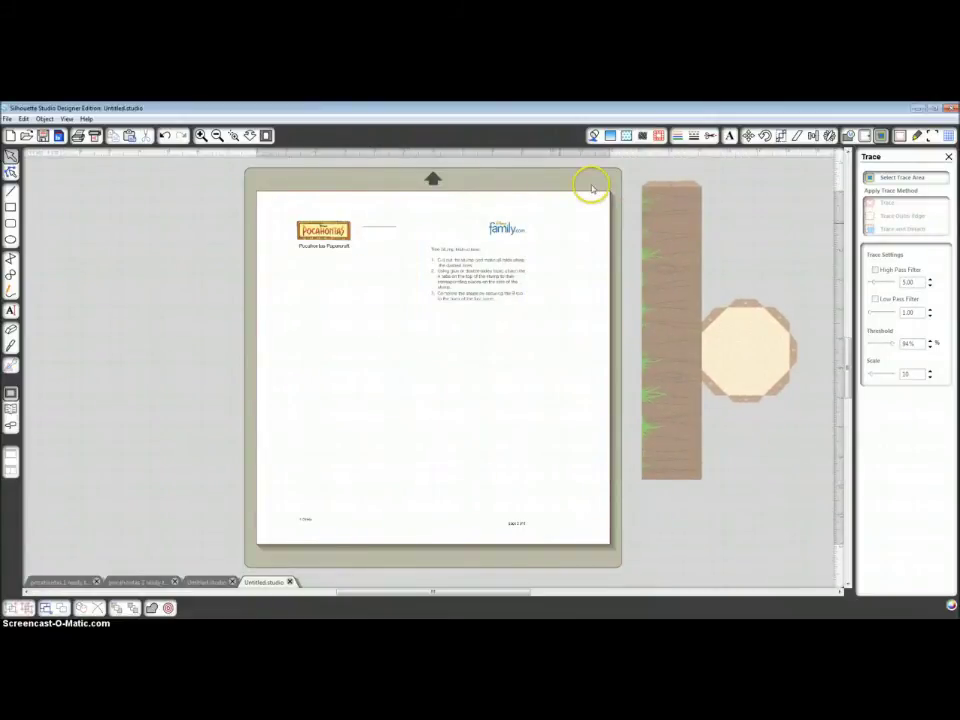
Delete the leftover printable page image and set the page size to Letter
{"action": "left_click_drag", "start_coordinate": [595, 181], "coordinate": [243, 547]}
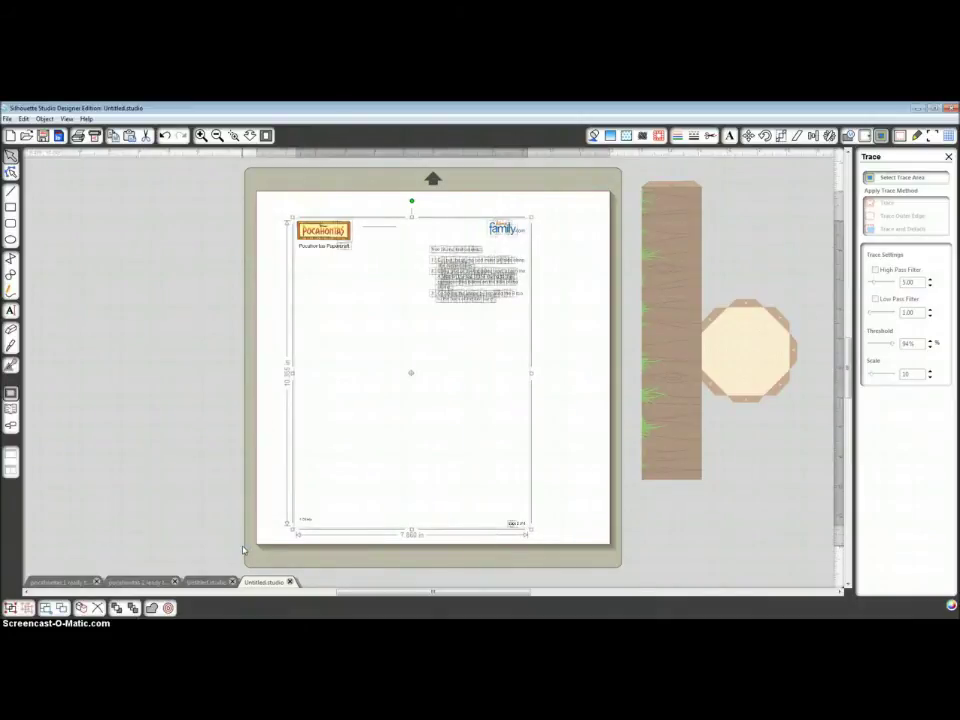
{"action": "key", "text": "Delete"}
{"action": "left_click", "coordinate": [899, 135]}
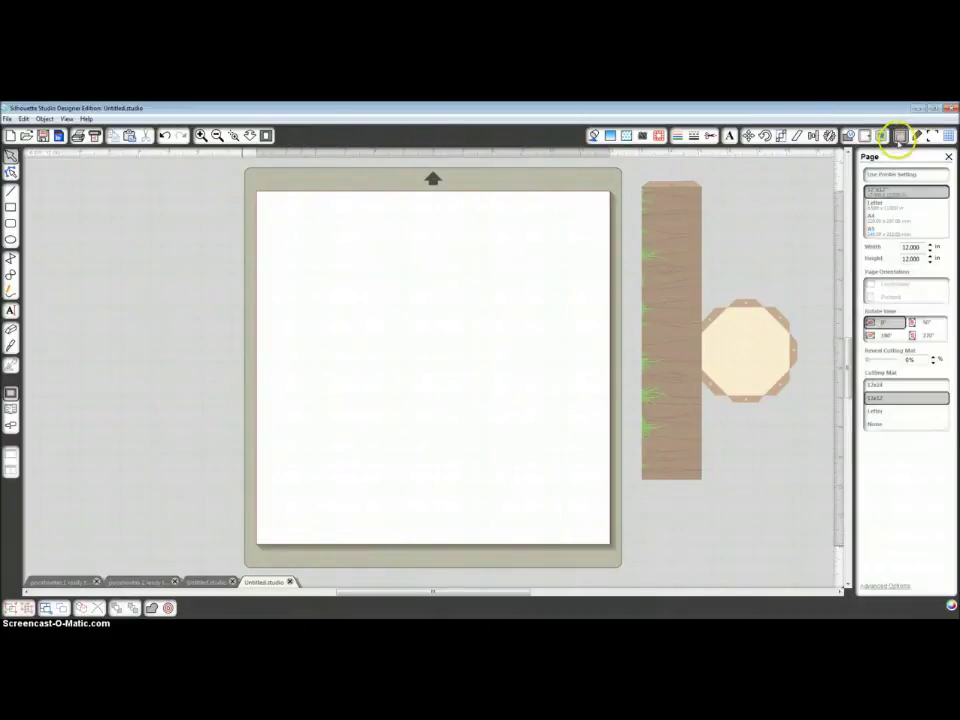
{"action": "left_click", "coordinate": [880, 205]}
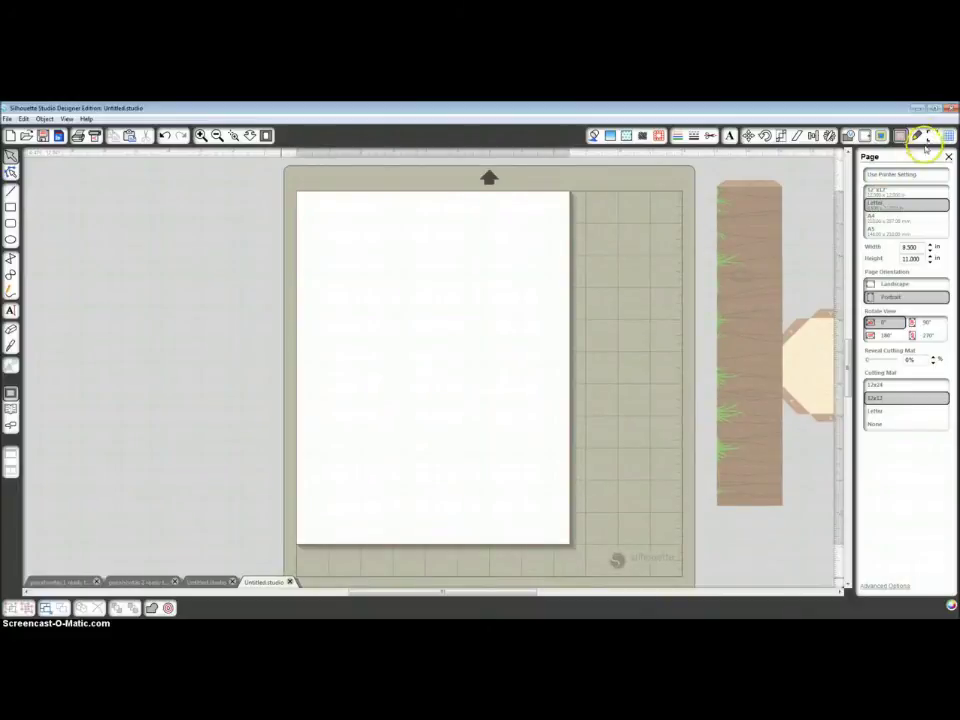
Turn on registration marks and position the stump pieces on the Letter page
{"action": "left_click", "coordinate": [930, 135]}
{"action": "left_click", "coordinate": [870, 175]}
{"action": "left_click_drag", "start_coordinate": [763, 283], "coordinate": [431, 388]}
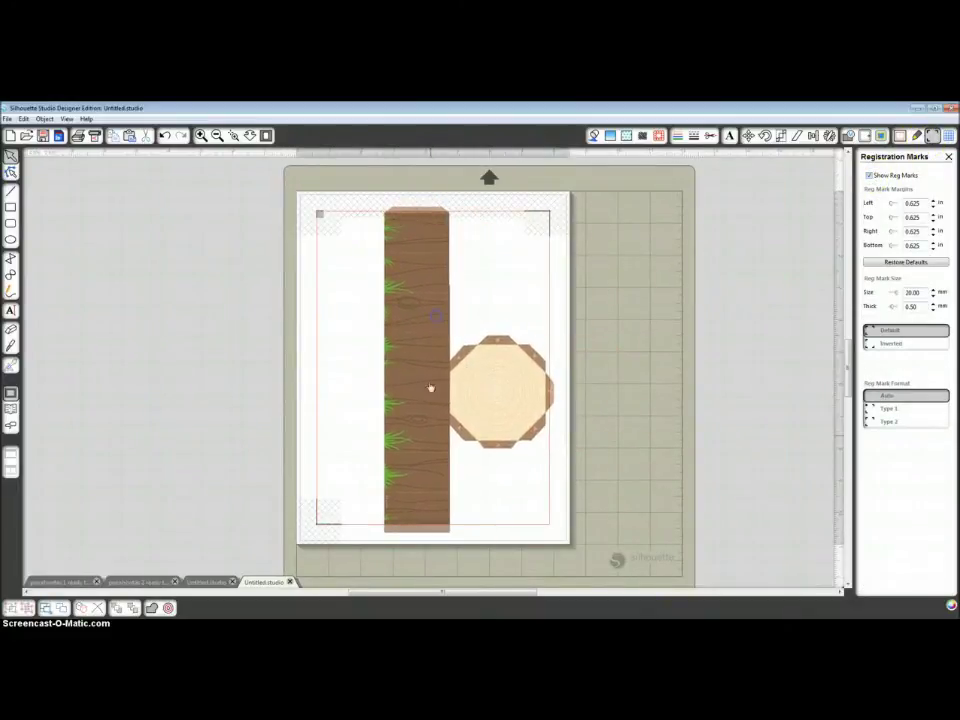
{"action": "left_click", "coordinate": [401, 525]}
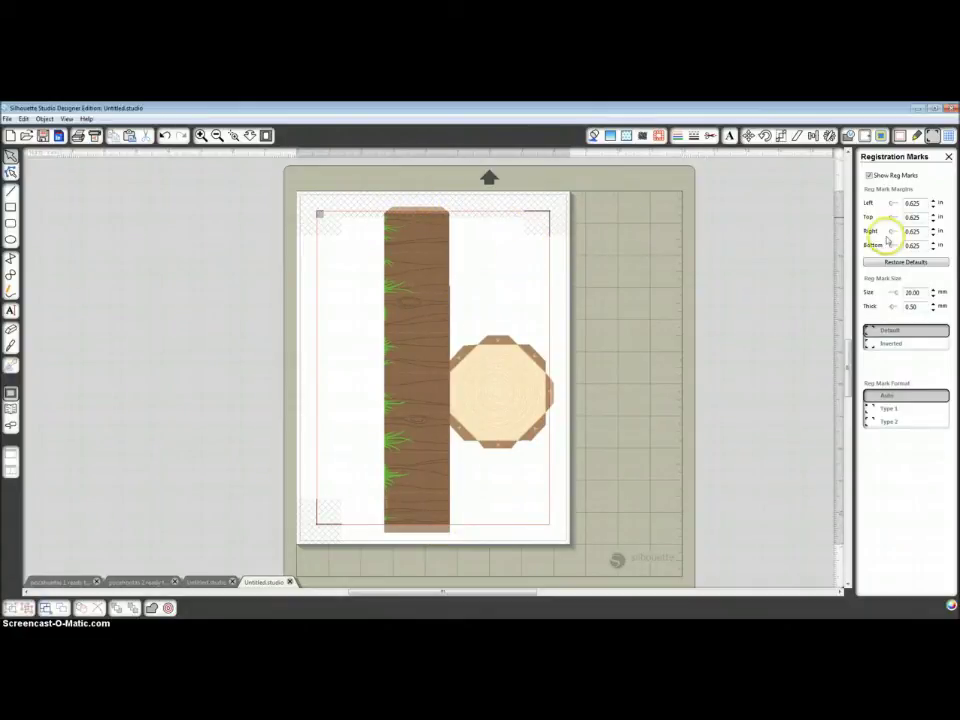
Reduce the left registration margin and rotate the plank and octagon about 30° counter-clockwise
{"action": "left_click_drag", "start_coordinate": [893, 205], "coordinate": [880, 247]}
{"action": "left_click", "coordinate": [435, 272]}
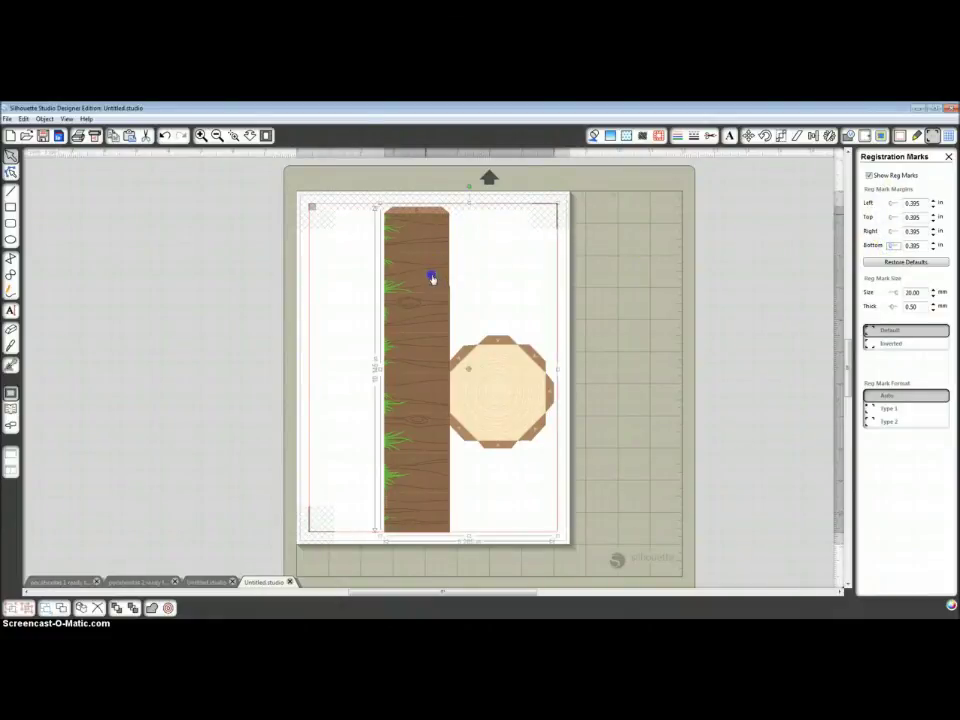
{"action": "left_click_drag", "start_coordinate": [468, 187], "coordinate": [386, 206]}
{"action": "mouse_move", "coordinate": [377, 317]}
{"action": "left_mouse_down"}
{"action": "mouse_move", "coordinate": [363, 296]}
{"action": "mouse_move", "coordinate": [370, 300]}
{"action": "left_mouse_up"}
Reposition the plank and octagon slightly right and up inside the registration marks
{"action": "left_click", "coordinate": [431, 261]}
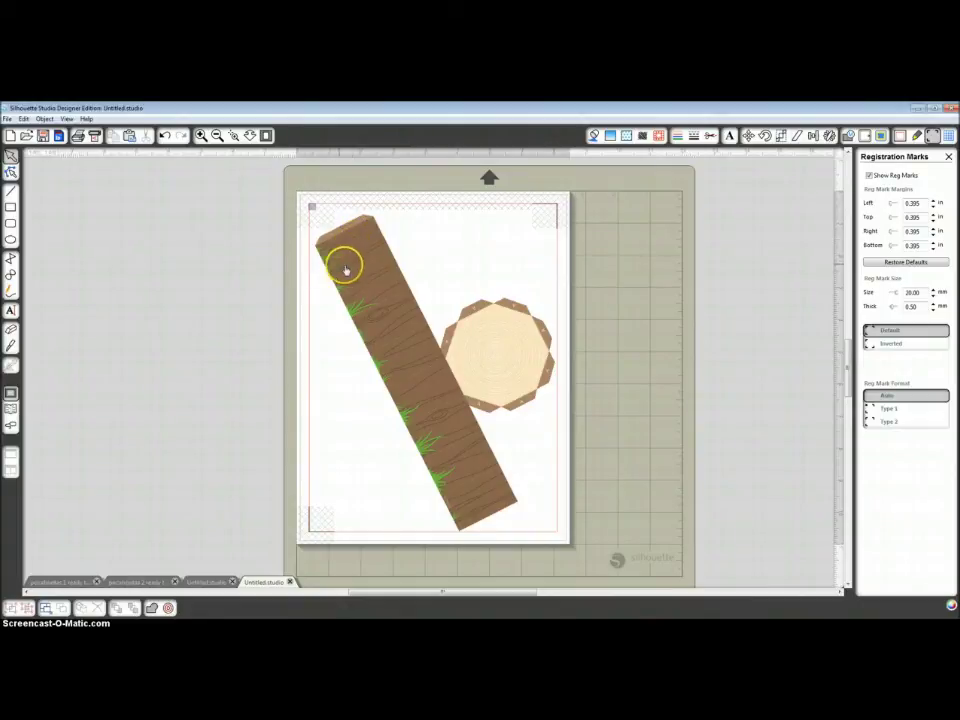
{"action": "key", "text": "ctrl+z"}
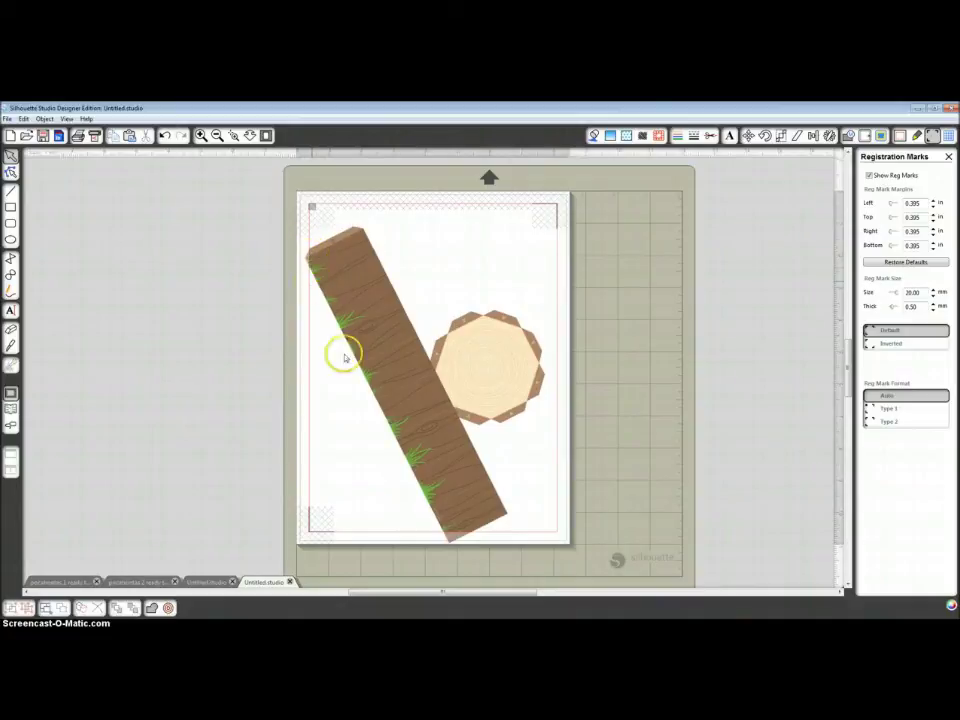
{"action": "left_click", "coordinate": [444, 536]}
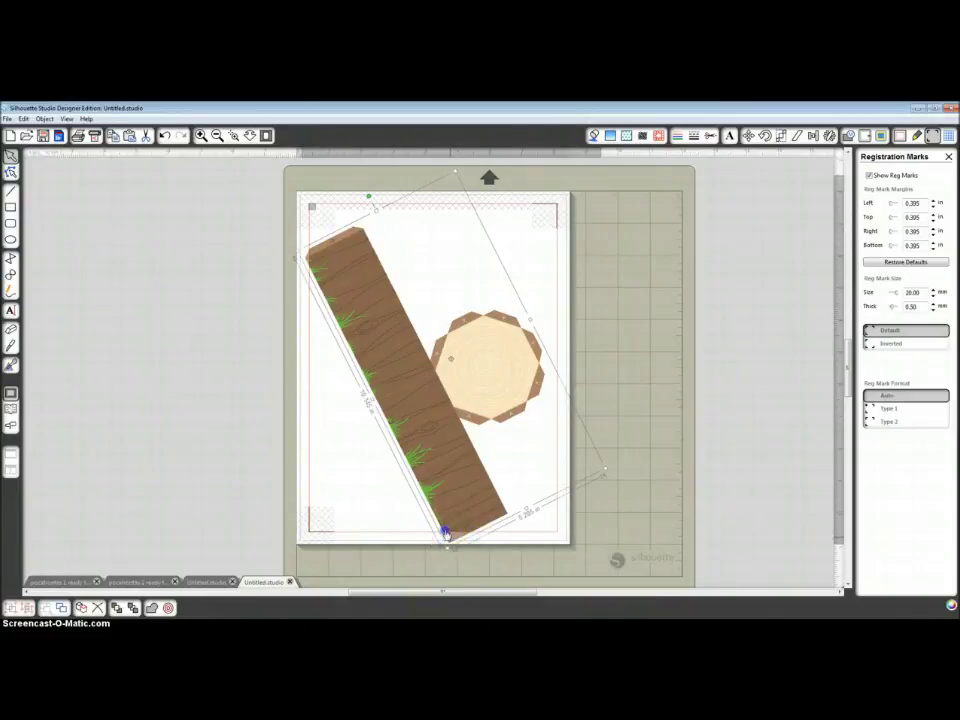
{"action": "left_click_drag", "start_coordinate": [438, 480], "coordinate": [448, 469]}
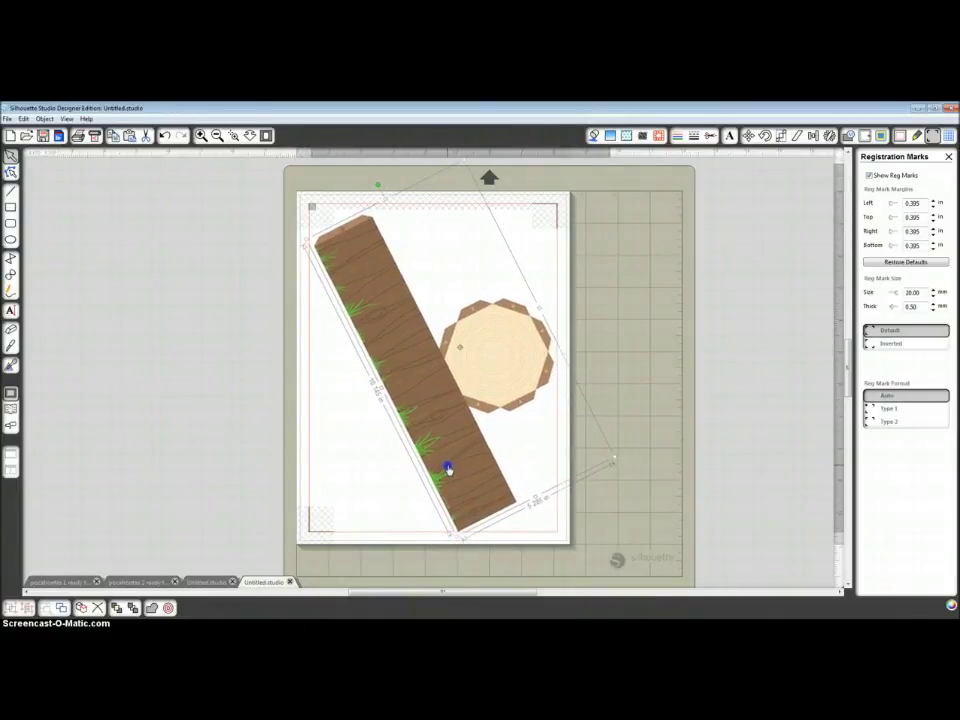
{"action": "left_click_drag", "start_coordinate": [448, 469], "coordinate": [450, 468]}
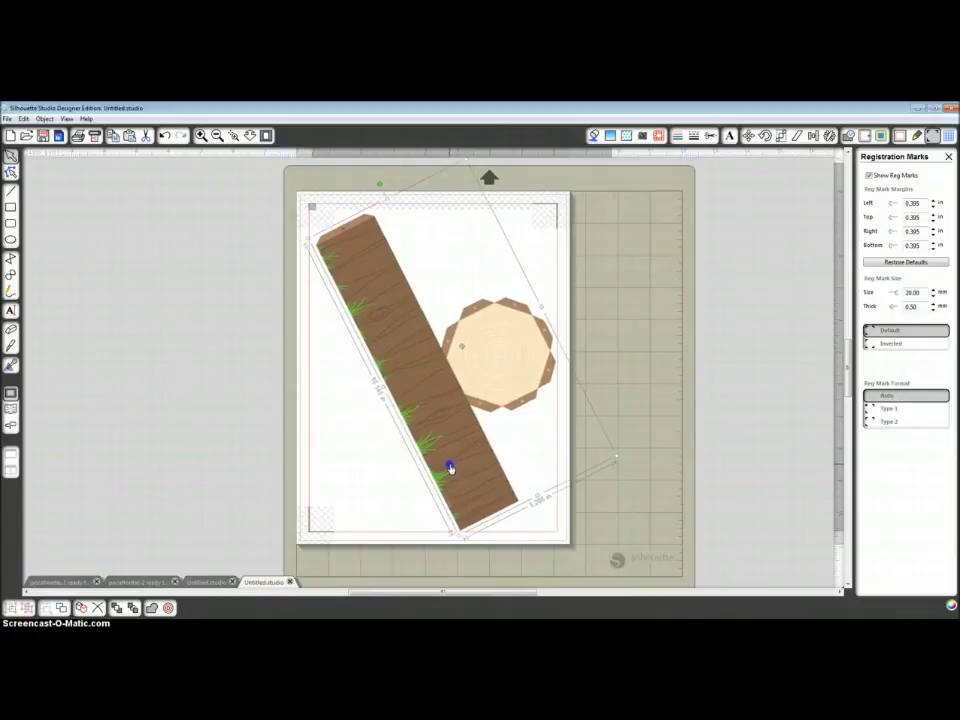
Apply the Cut Edge cut style to the plank and octagon, then return to Fill Color and deselect
{"action": "left_click", "coordinate": [712, 136]}
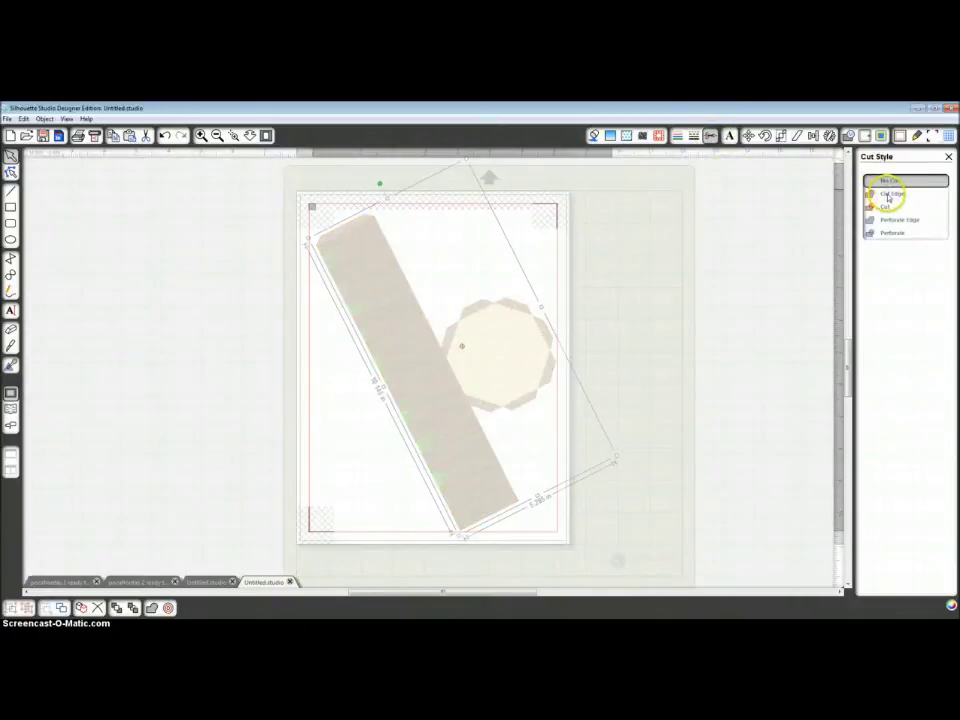
{"action": "left_click", "coordinate": [888, 196]}
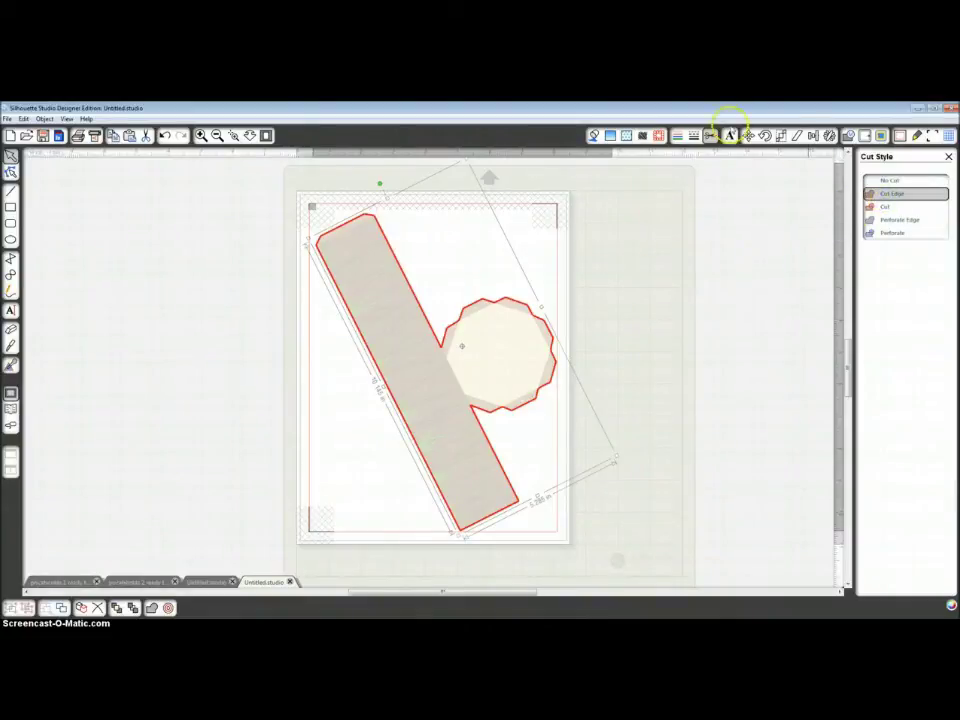
{"action": "left_click", "coordinate": [593, 137]}
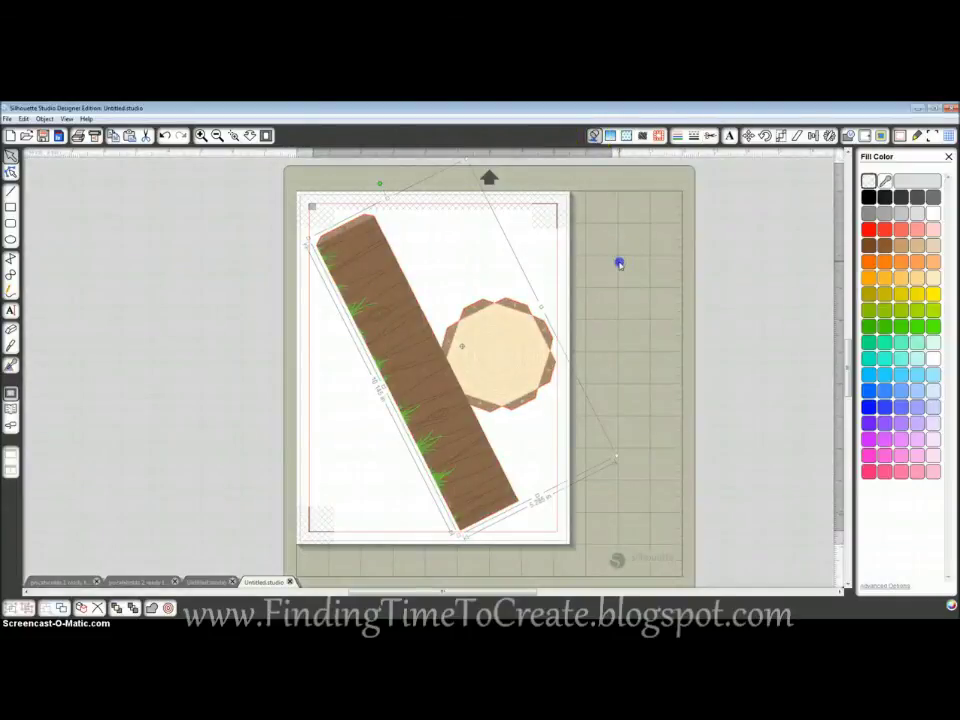
{"action": "left_click", "coordinate": [619, 263]}
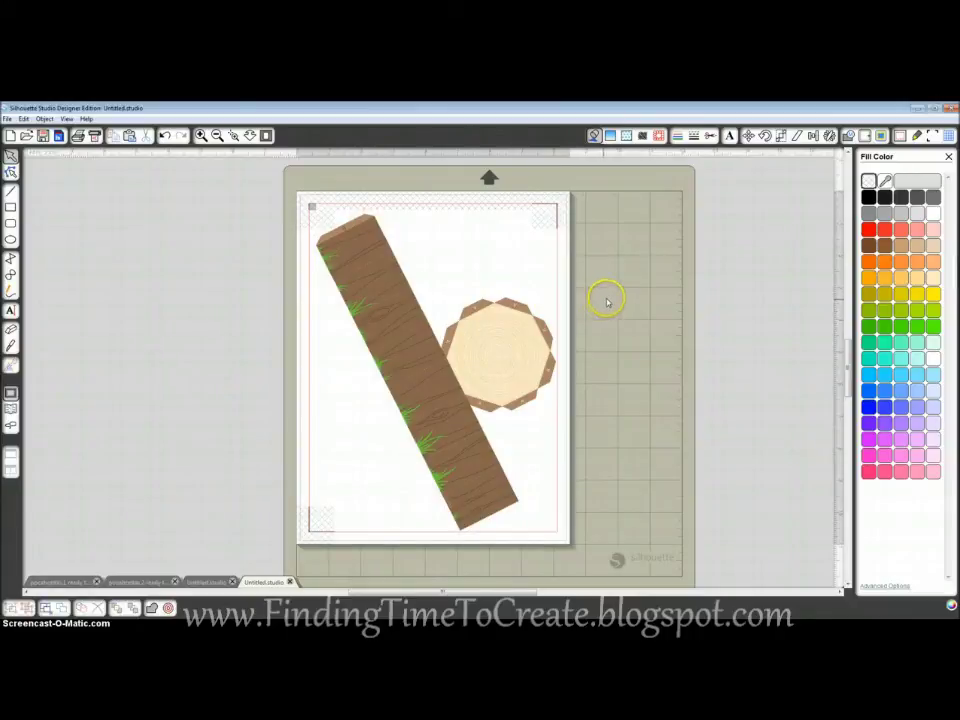